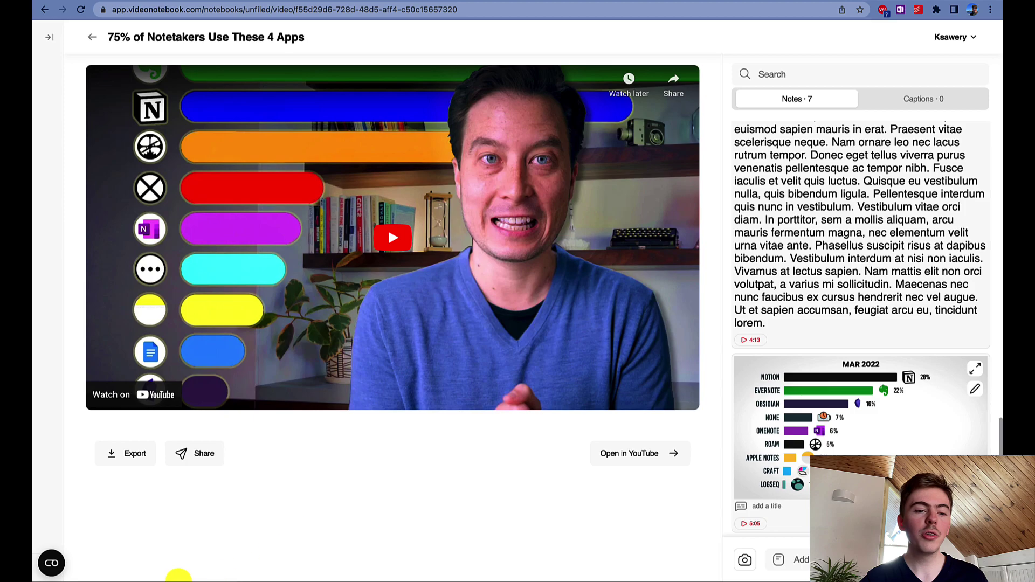
- Export the video's notes as 'Markdown file (cloud images)', downloading them as a zip
left_click(123, 456)
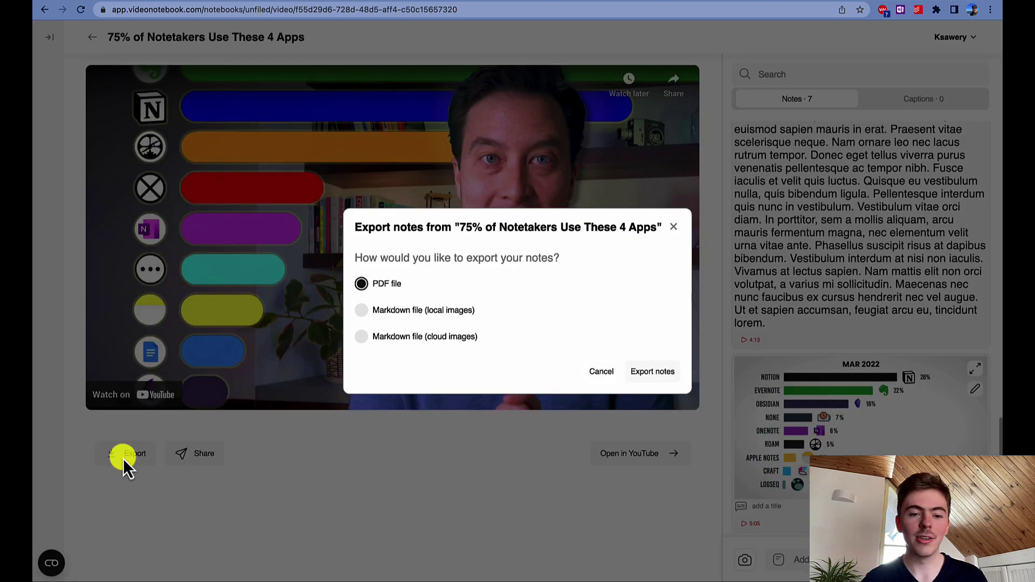
left_click(362, 338)
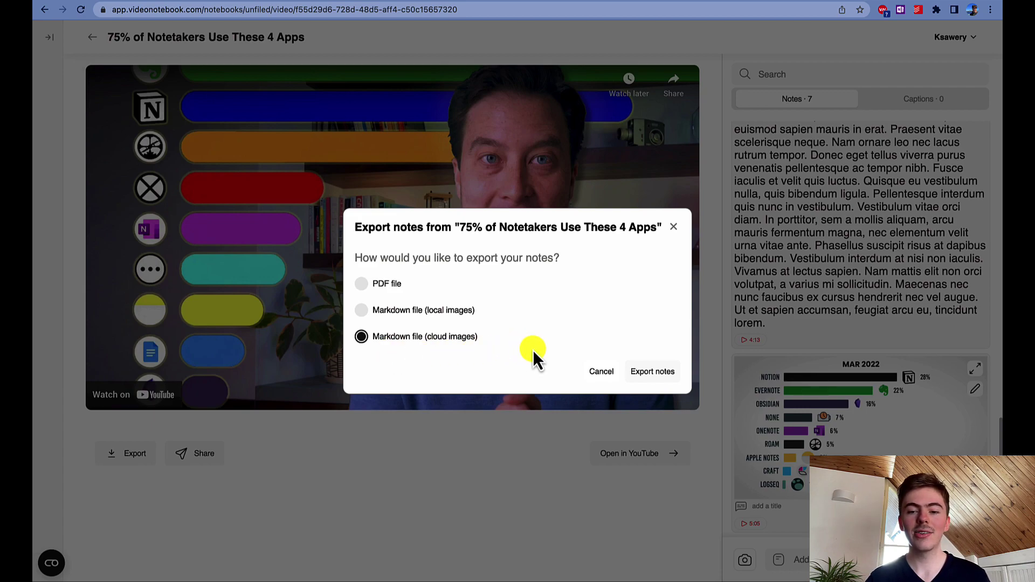
left_click(649, 373)
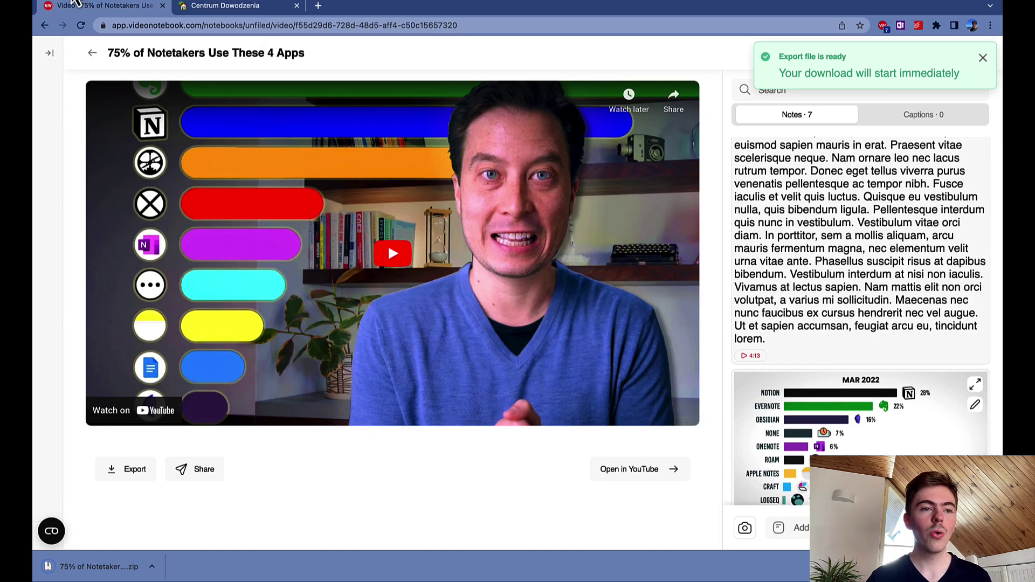
- Extract the downloaded notes zip on the desktop, placing the Markdown file below it
left_click(75, 7)
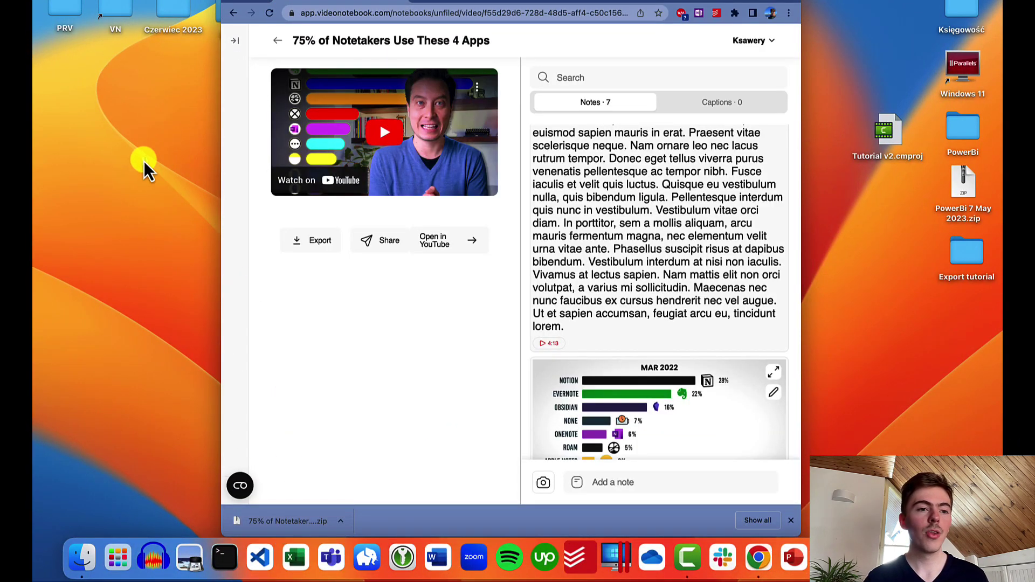
left_click_drag(82, 89, 75, 85)
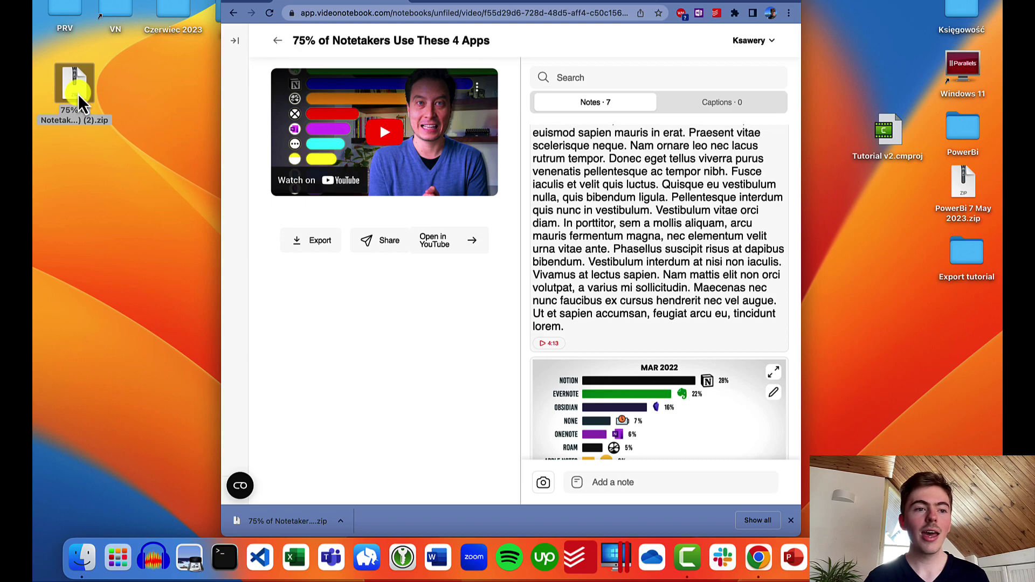
double_click(79, 94)
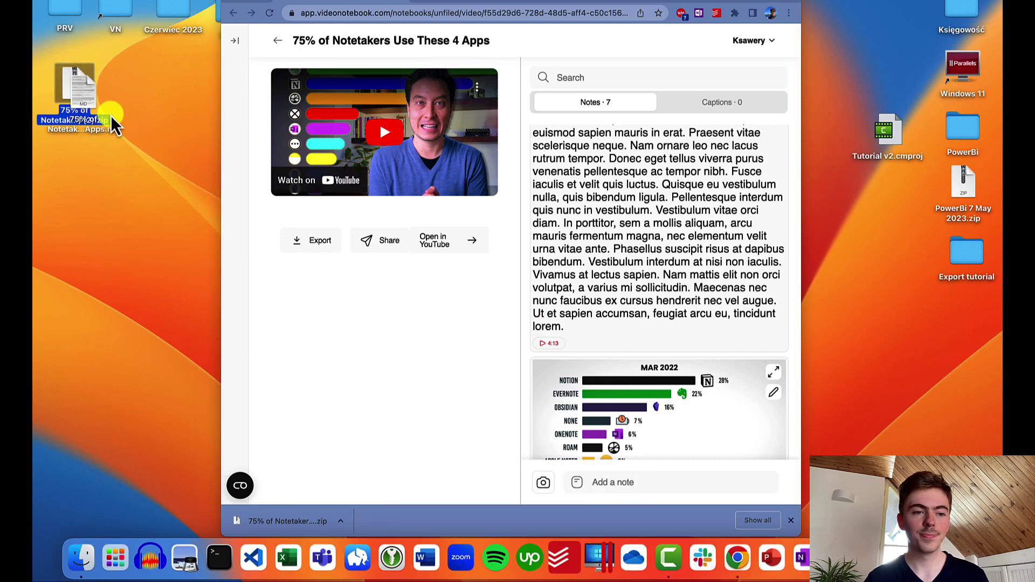
left_click_drag(111, 116, 101, 182)
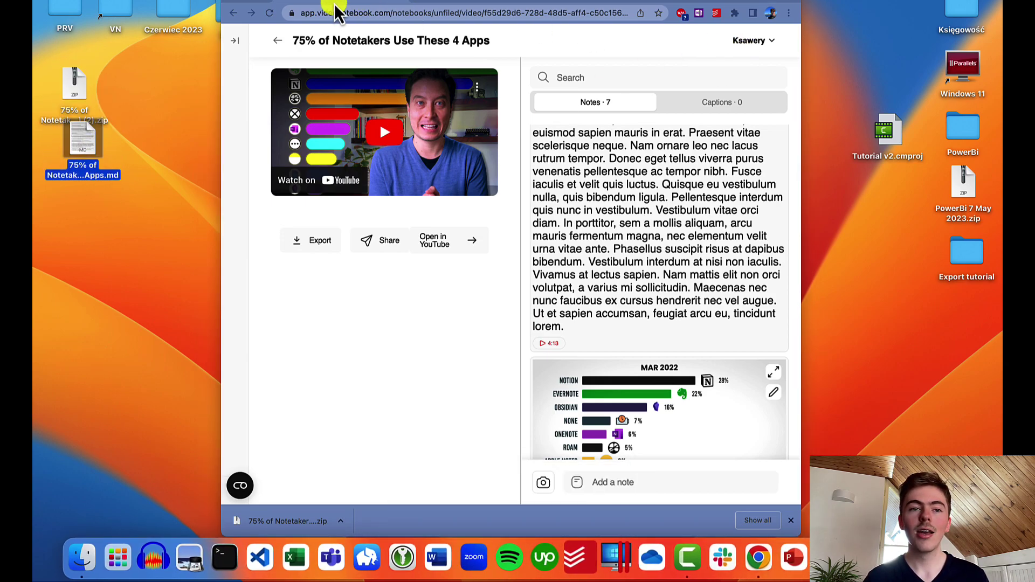
left_click(255, 5)
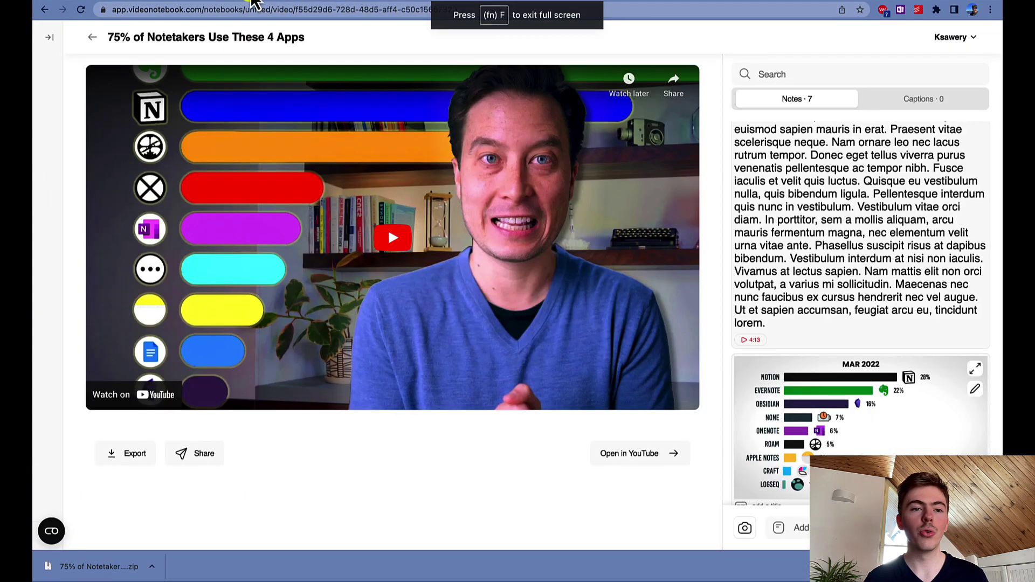
- Create a new Notion page by importing the desktop notes .md file as Text & Markdown
key("ctrl+Tab")
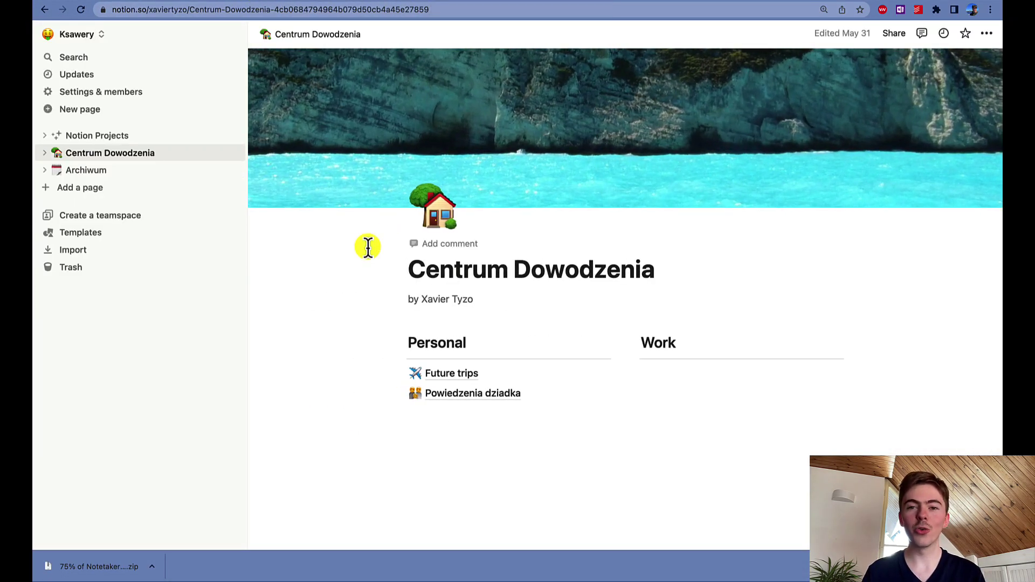
left_click(131, 189)
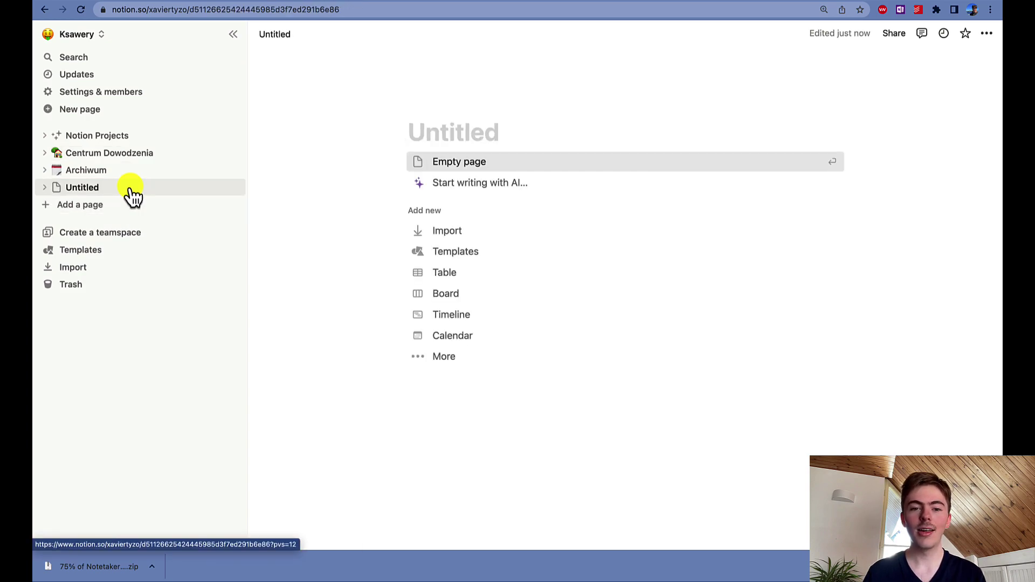
left_click(446, 240)
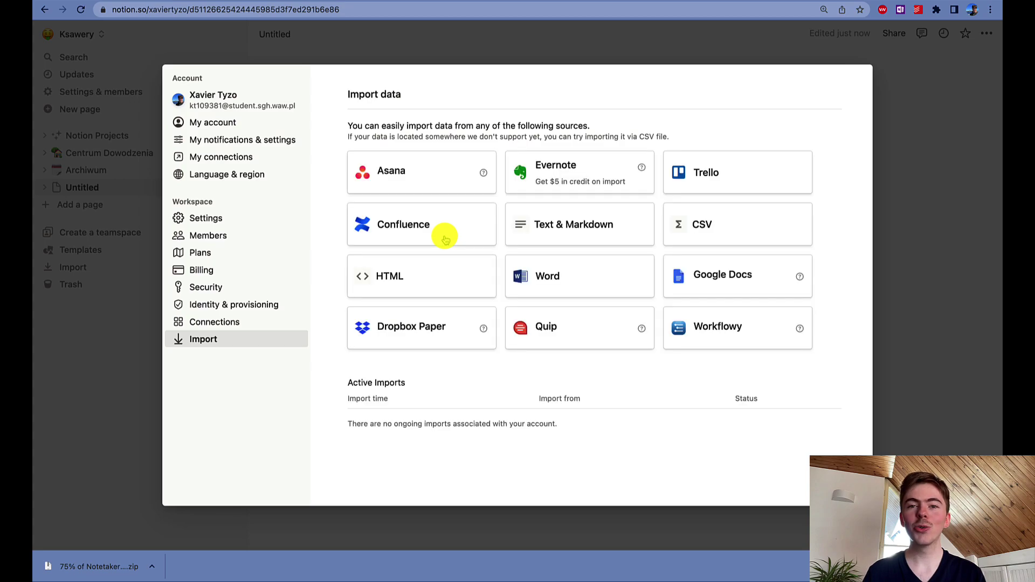
left_click(556, 231)
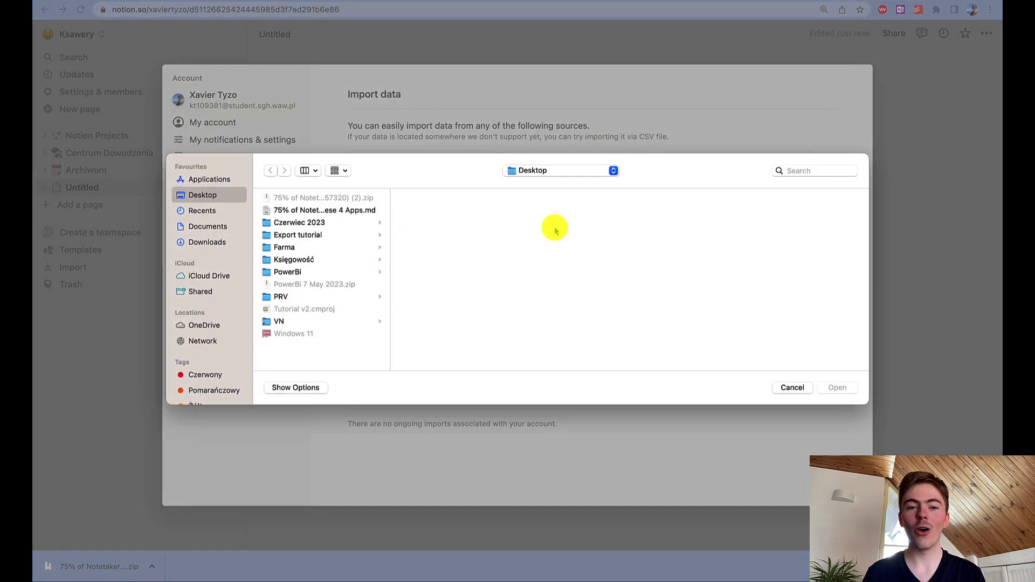
left_click(370, 212)
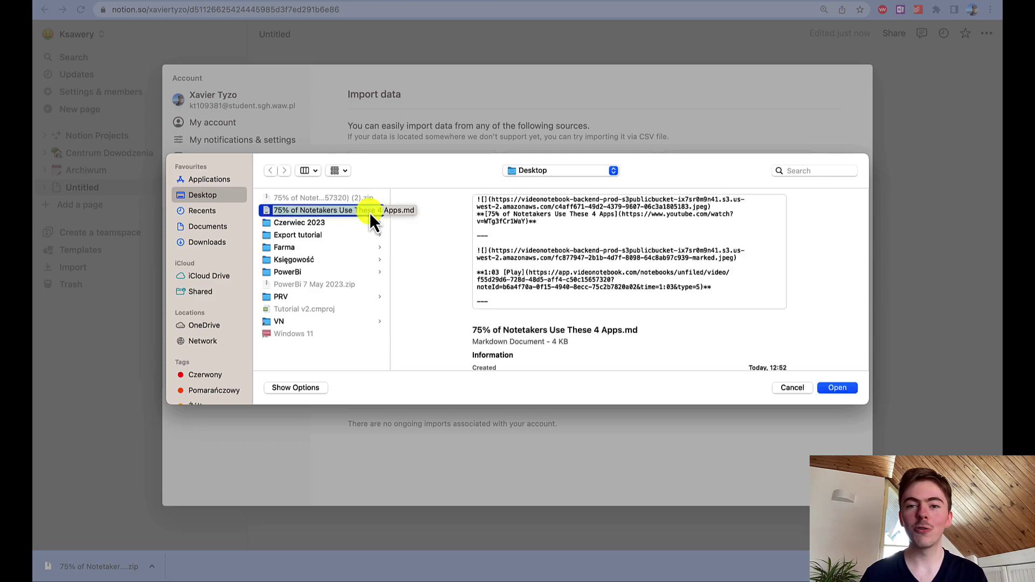
left_click(838, 388)
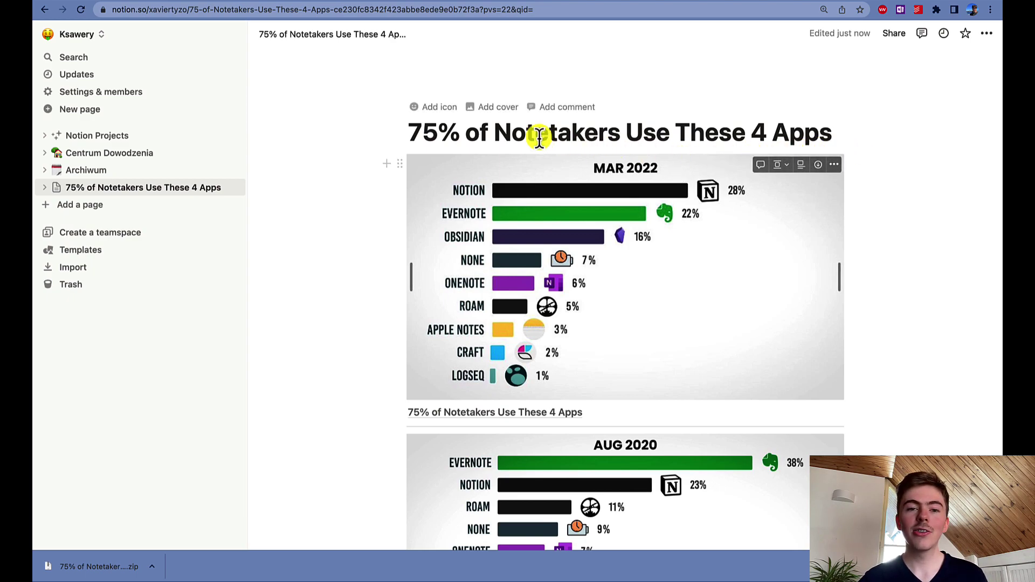
- Review the imported page's charts and notes, then bring up options for the 1:26 Play link
scroll(630, 314, "down", 1)
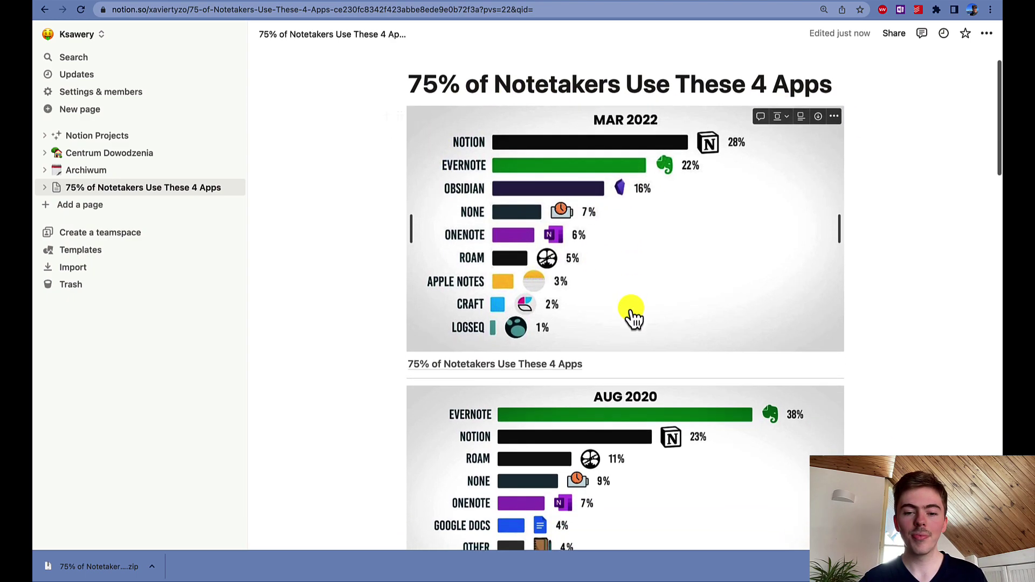
scroll(569, 371, "down", 6)
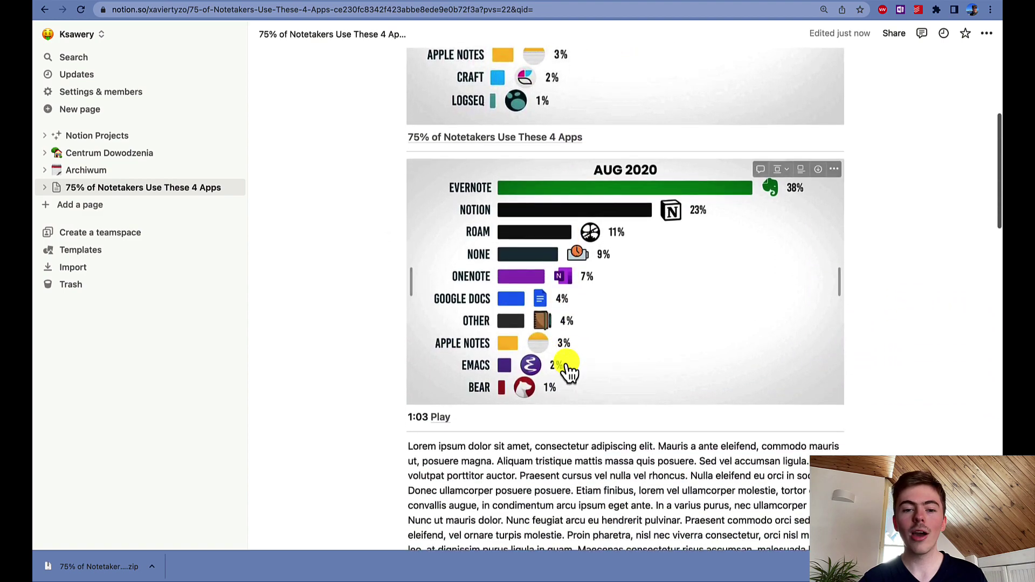
scroll(569, 371, "down", 2)
scroll(566, 363, "up", 1)
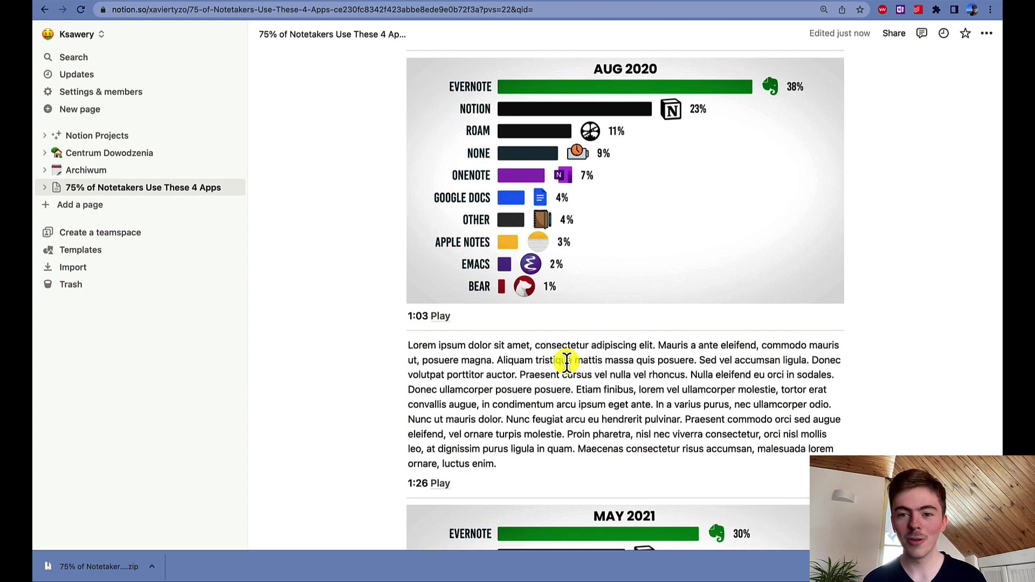
scroll(566, 363, "down", 1)
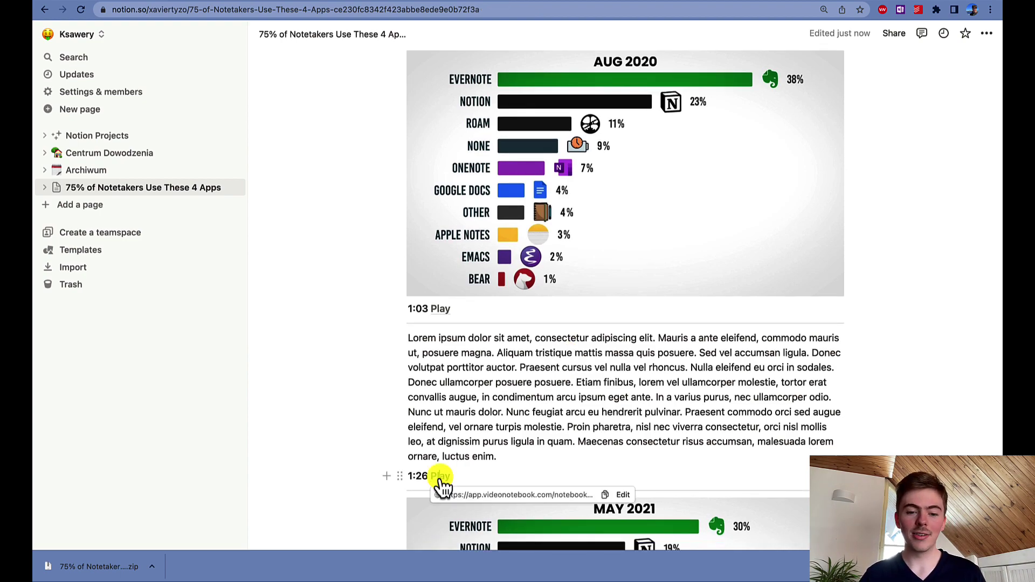
right_click(440, 479)
- Open the 1:26 link back in Video Notebook and export the notes as a PDF file
left_click(474, 251)
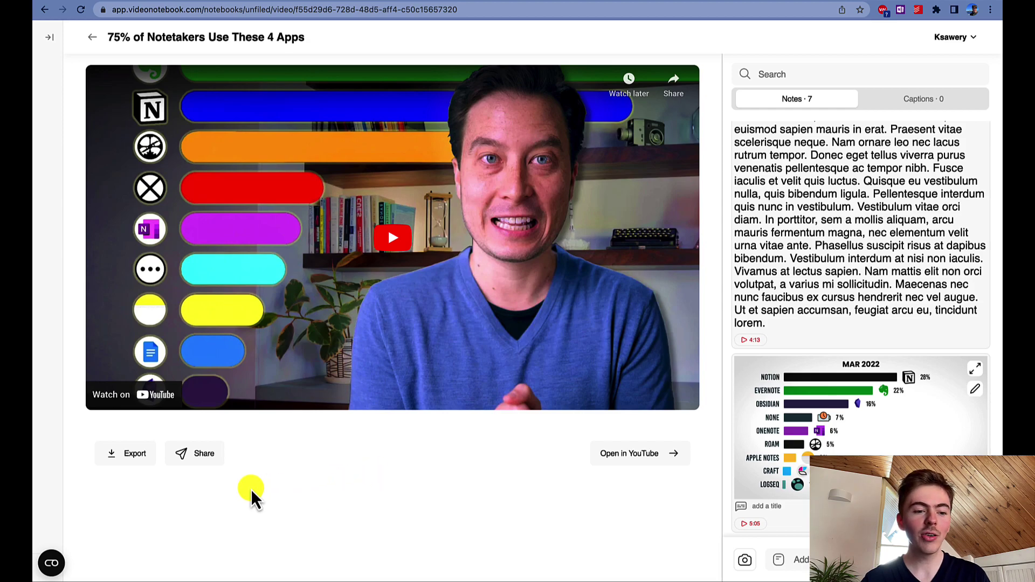
left_click(131, 460)
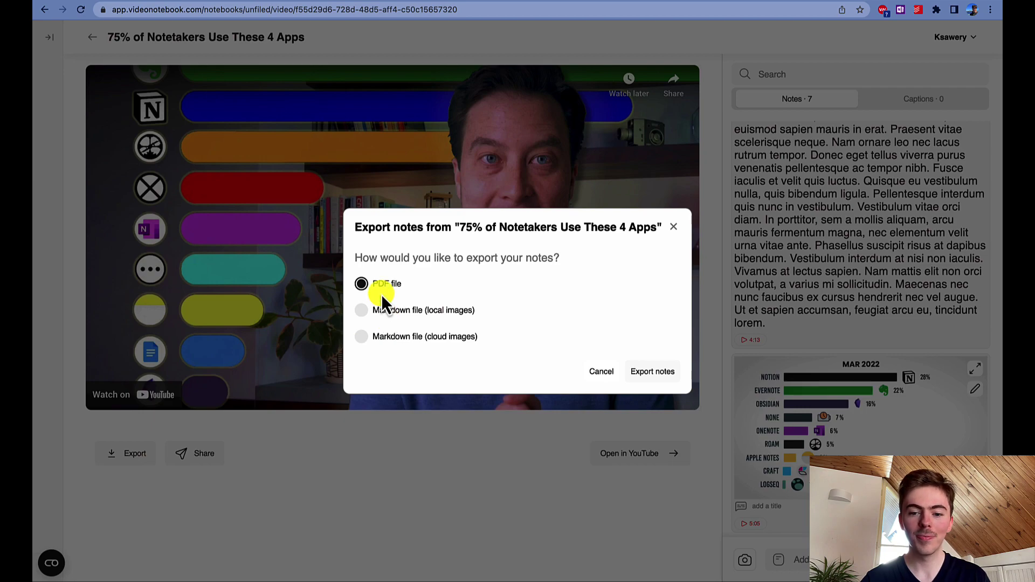
left_click(658, 371)
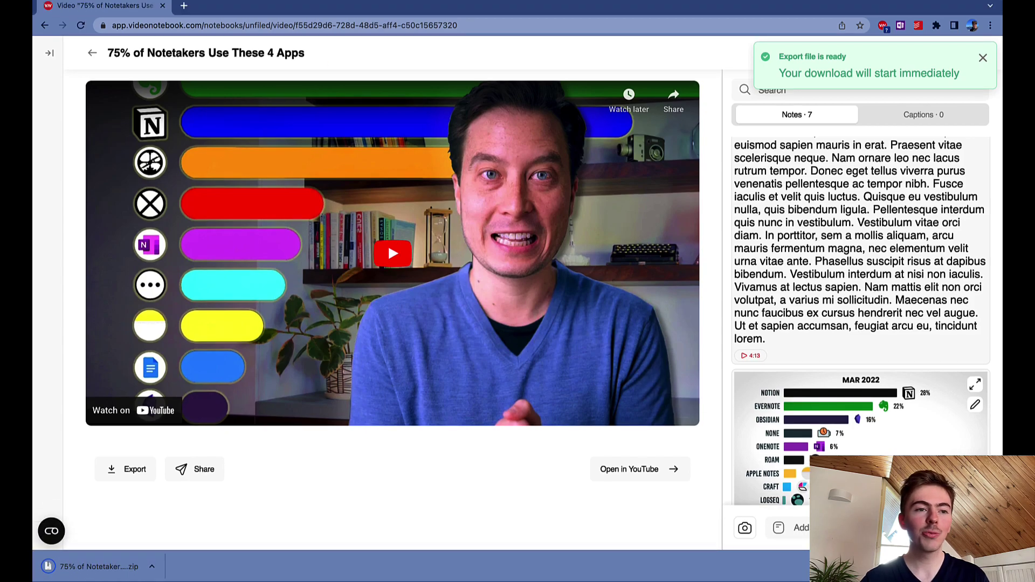
- Move the PDF export zip to the desktop and extract it, leaving the notes PDF beside it
mouse_move(72, 5)
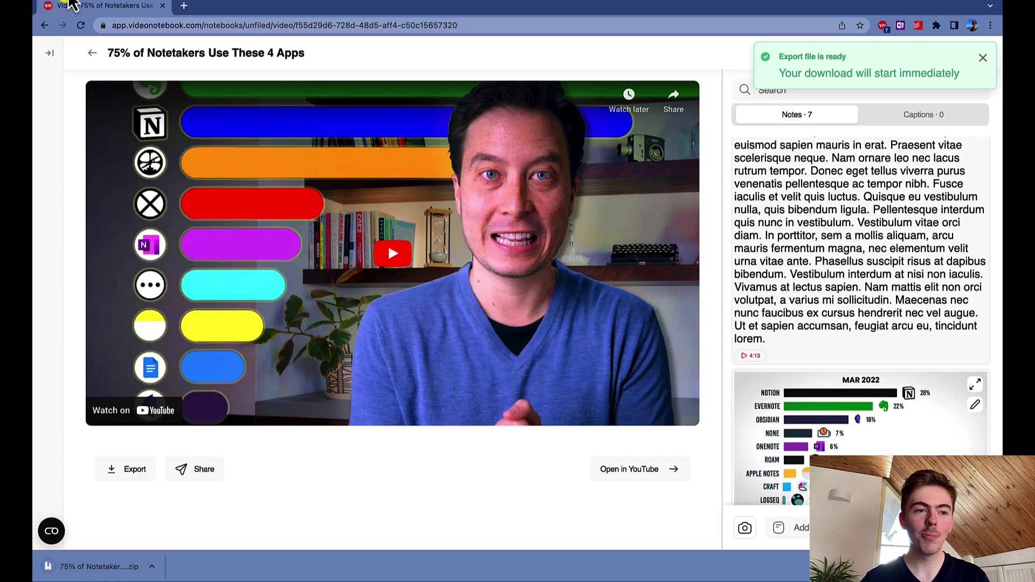
key("ctrl+super+f")
left_click_drag(238, 521, 115, 117)
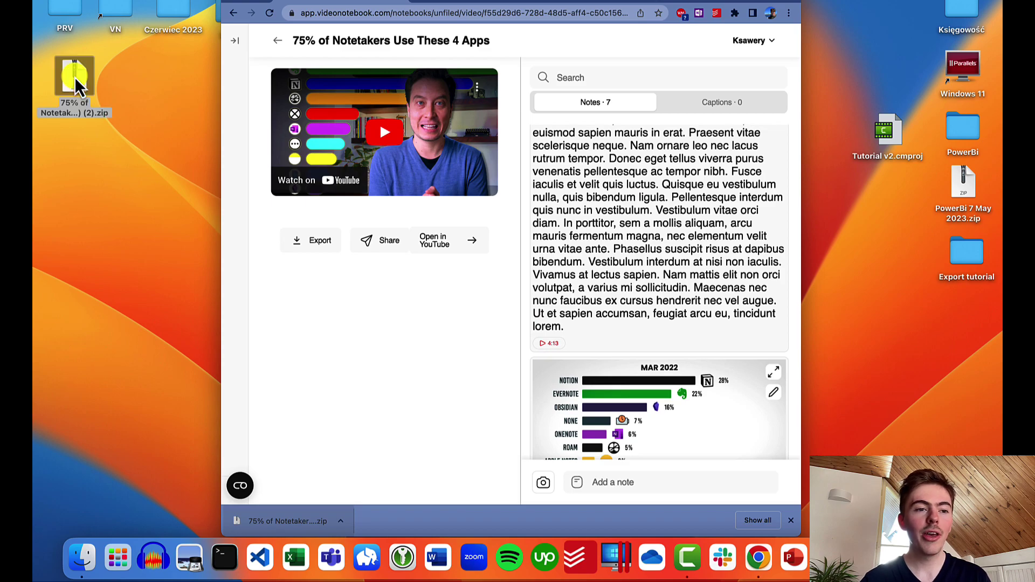
double_click(75, 84)
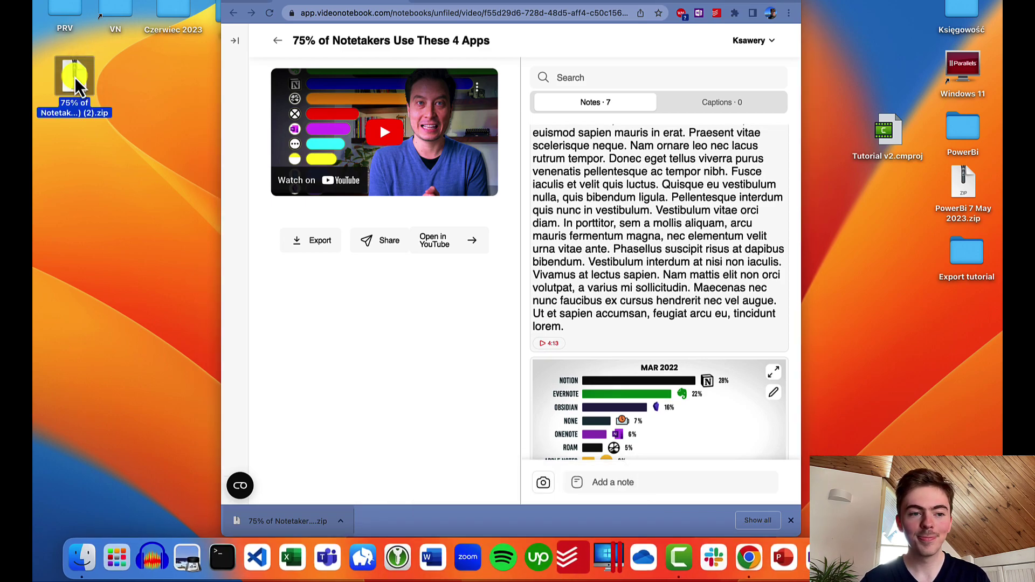
left_click(141, 180)
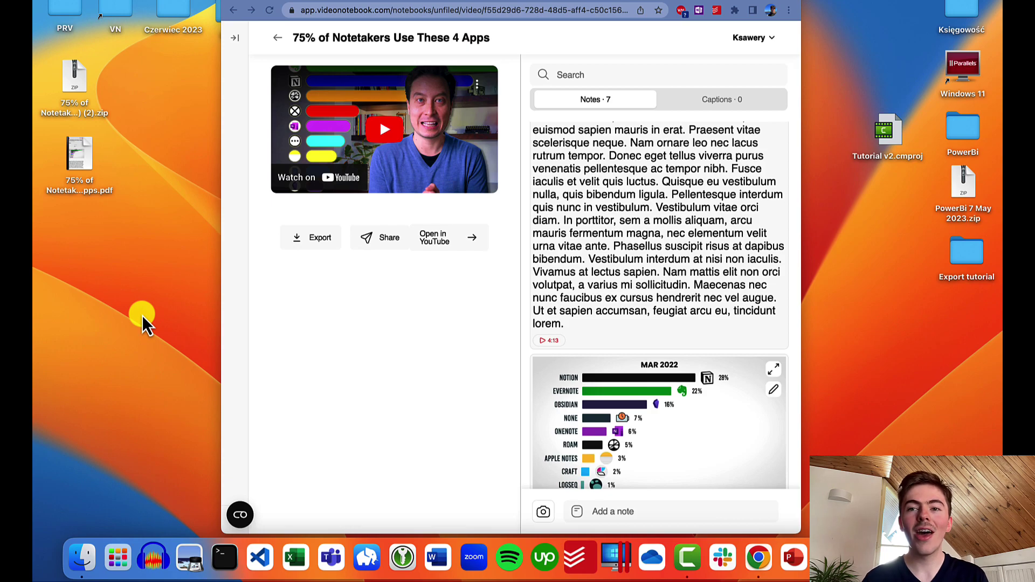
- Open the Evernote website in a new browser tab
key("super+t")
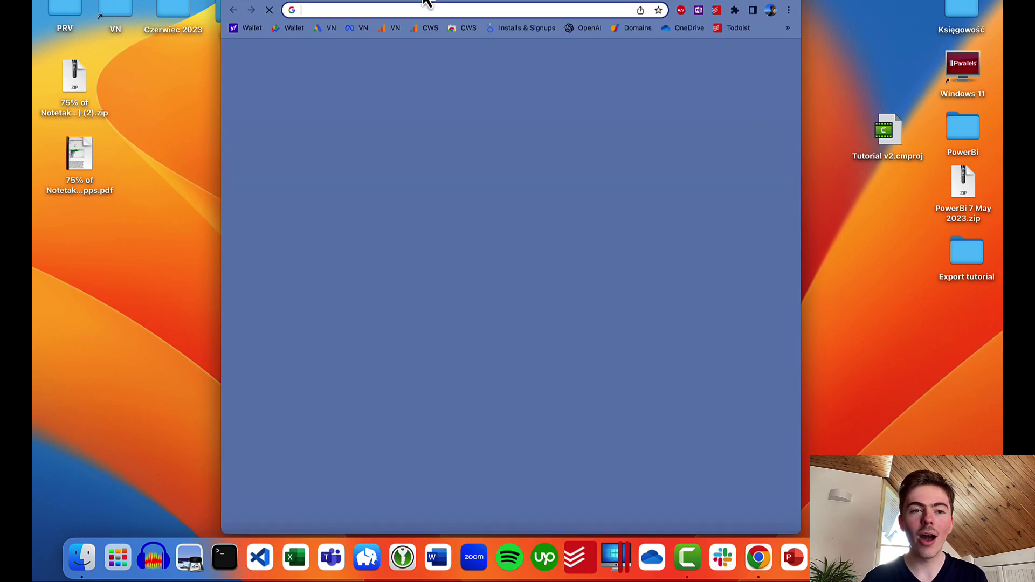
type("e")
key("Return")
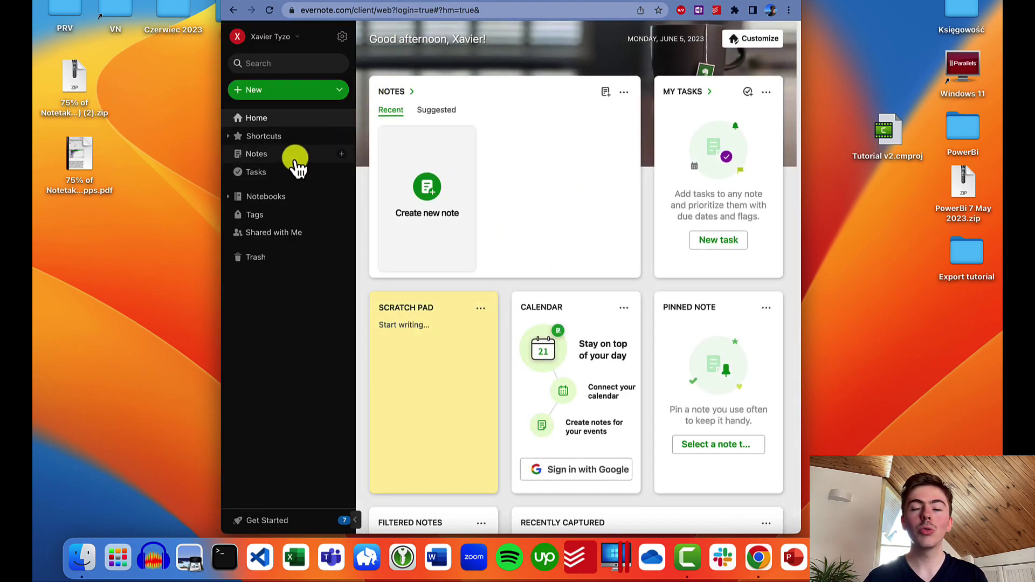
- Drop the exported PDF into the notes list and create it as a note in Pierwszy notatnik
left_click(296, 160)
left_click(78, 158)
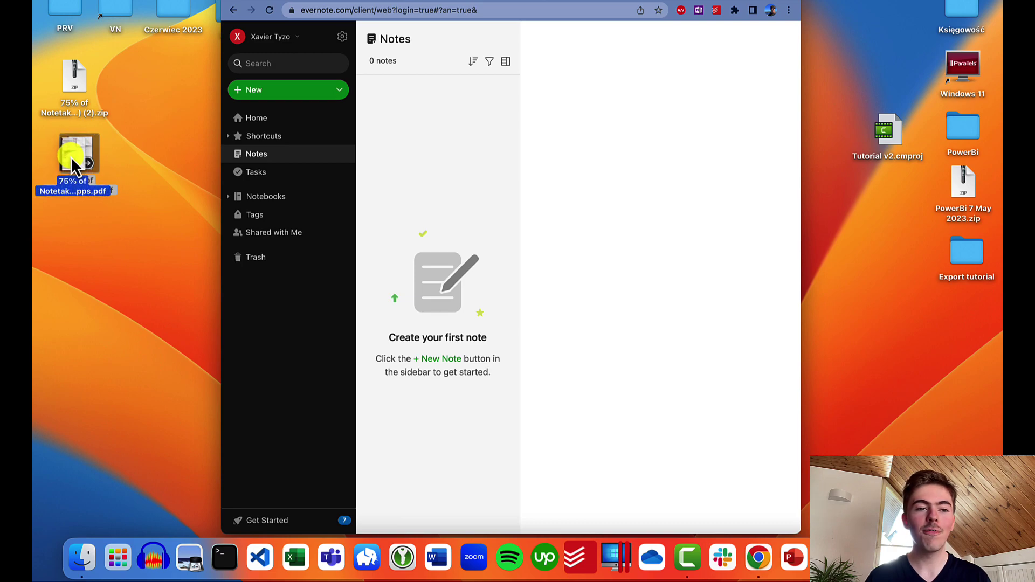
left_click_drag(78, 158, 413, 121)
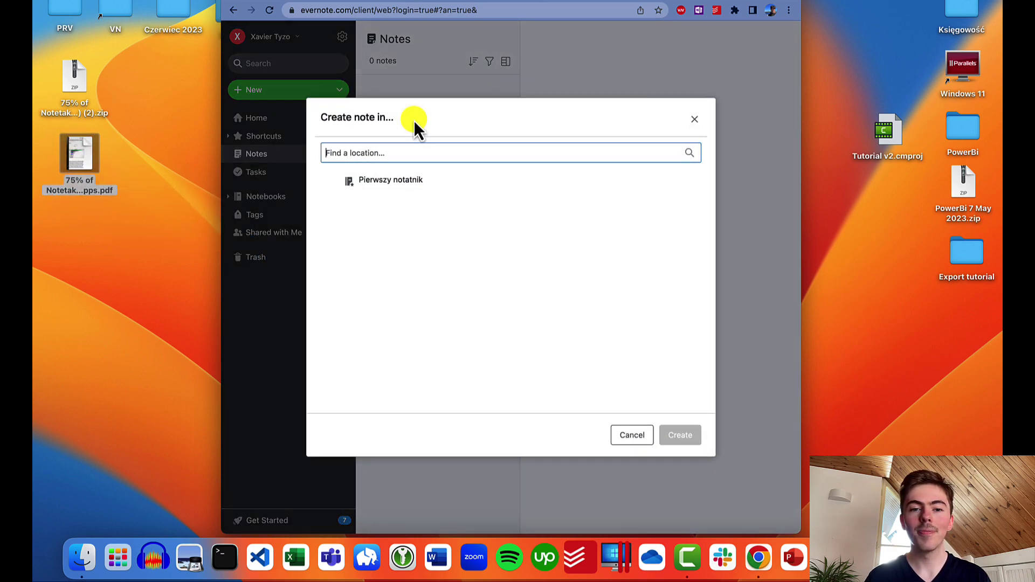
left_click(417, 186)
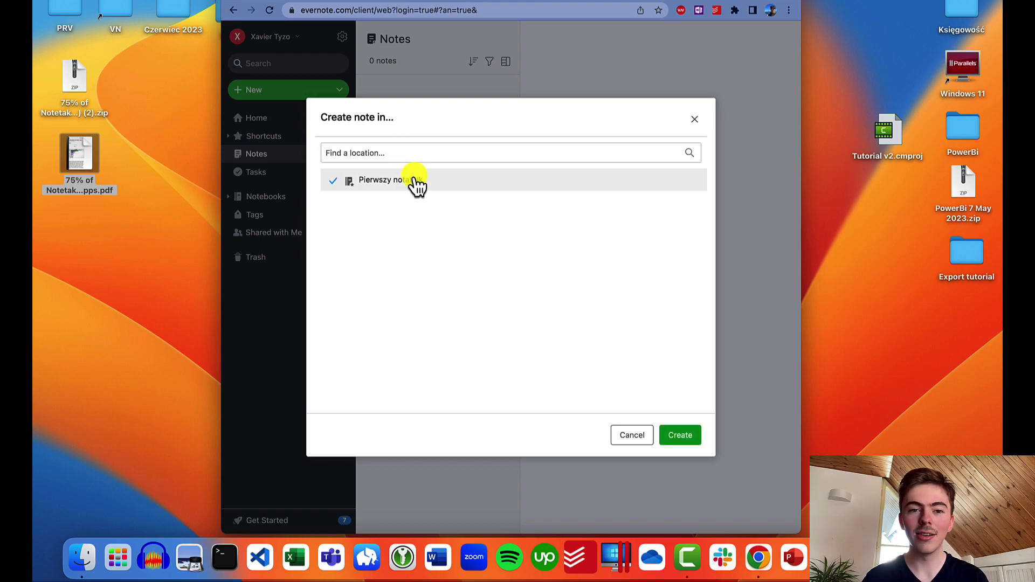
left_click(689, 424)
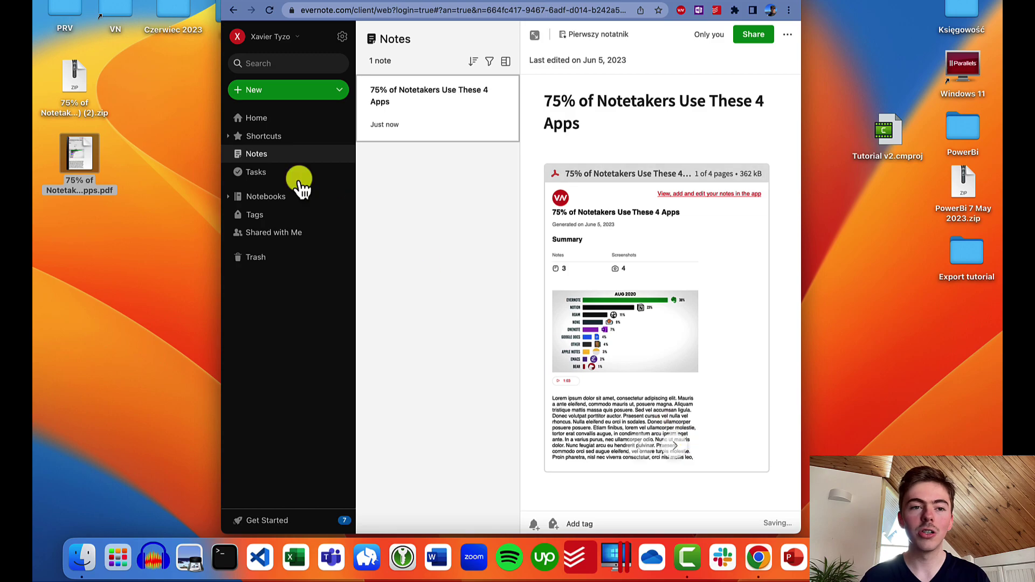
- Scroll the full-screen note past the chart and follow its 1:03 timestamp link
left_click(260, 2)
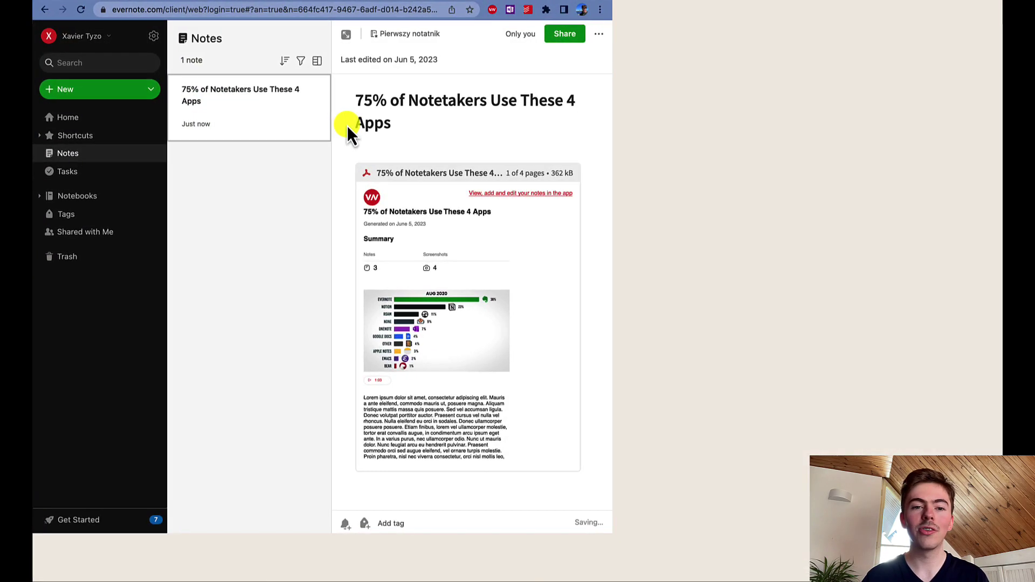
scroll(533, 234, "down", 2)
scroll(533, 234, "down", 3)
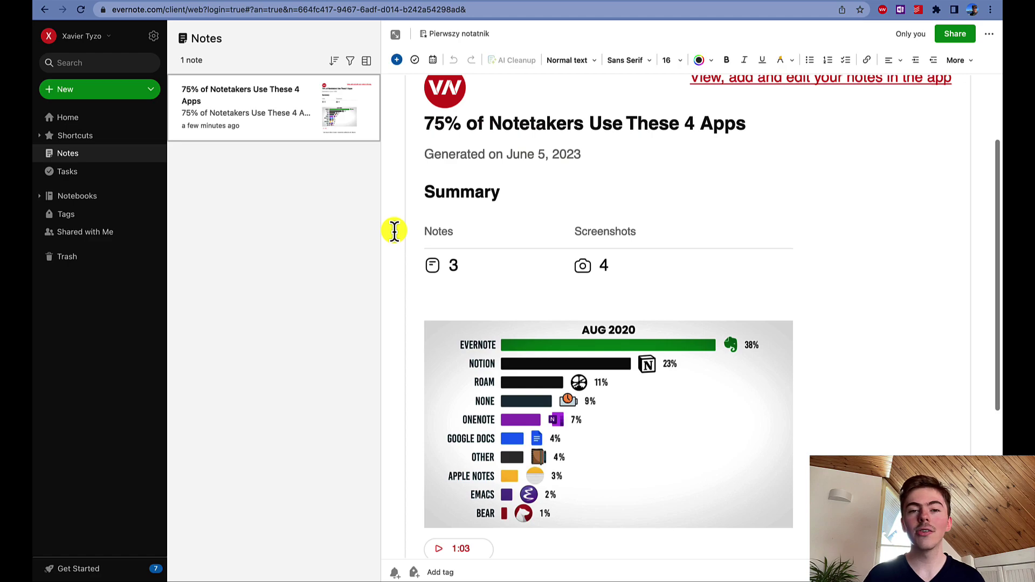
scroll(394, 231, "down", 3)
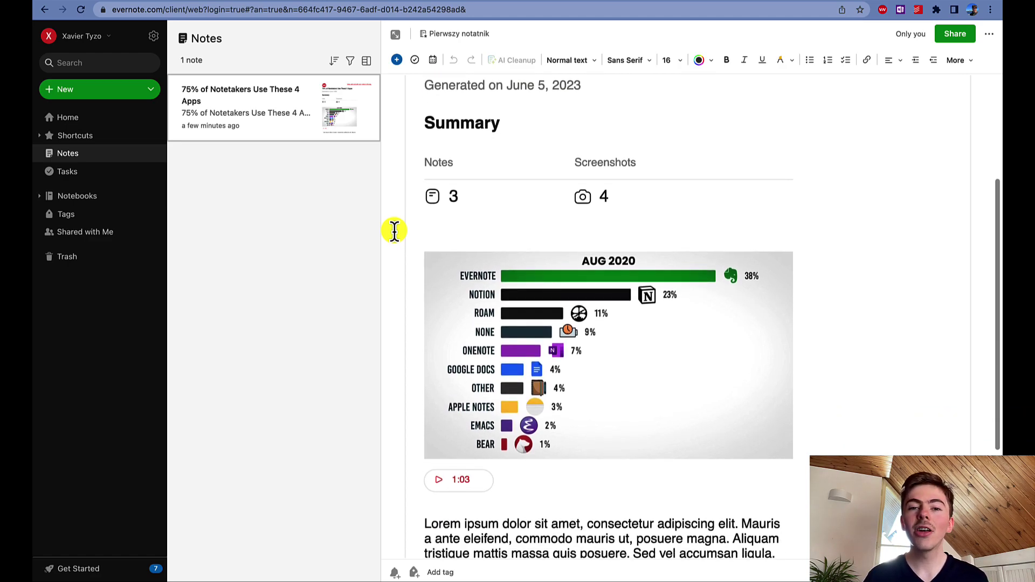
scroll(394, 231, "down", 1)
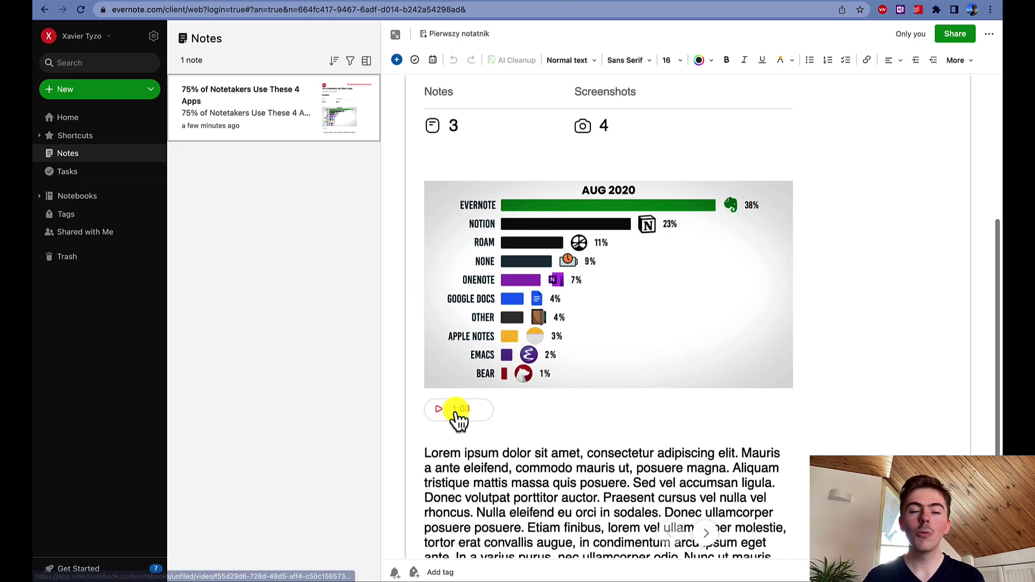
left_click(456, 413)
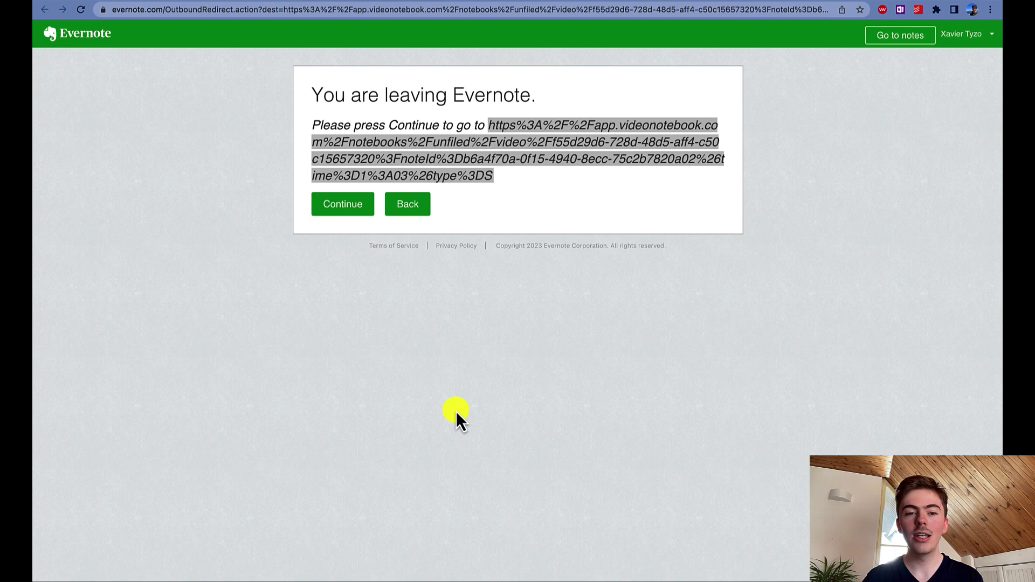
- Continue past the 'You are leaving Evernote' notice to the linked video page
left_click(330, 218)
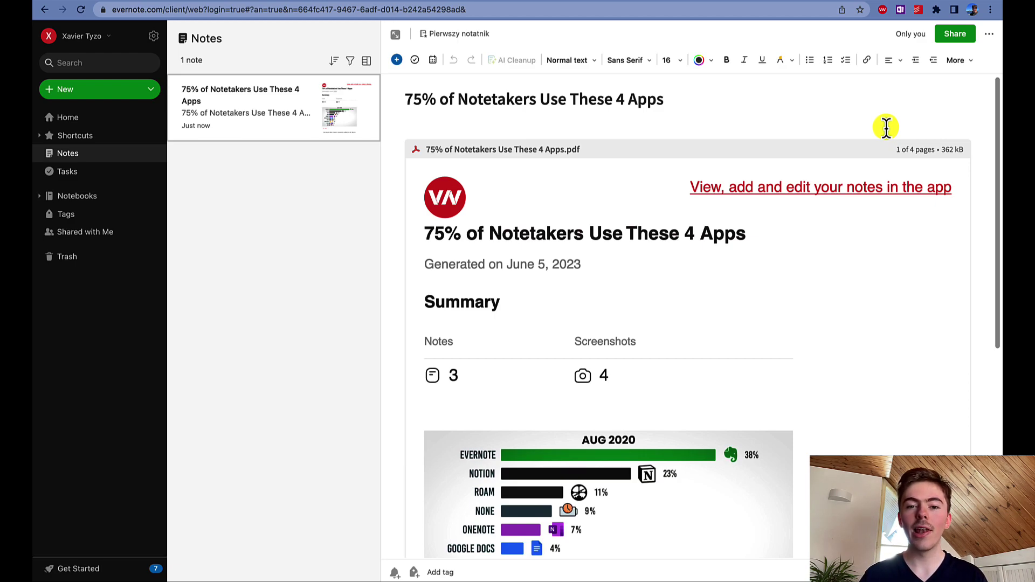
- Annotate the attached PDF with a red arrow pointing at the chart's Evernote bar and save it
left_click(916, 154)
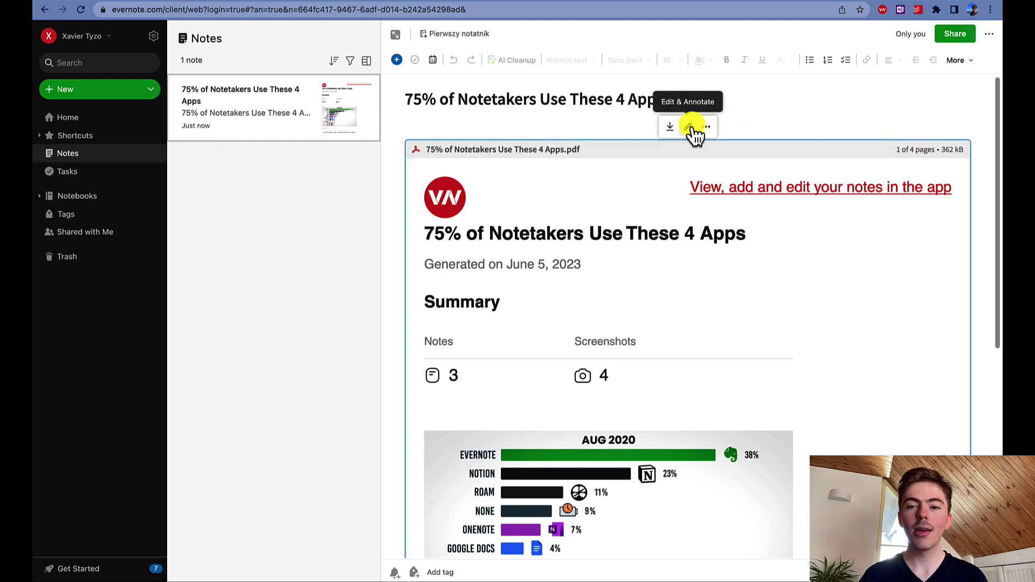
left_click(690, 127)
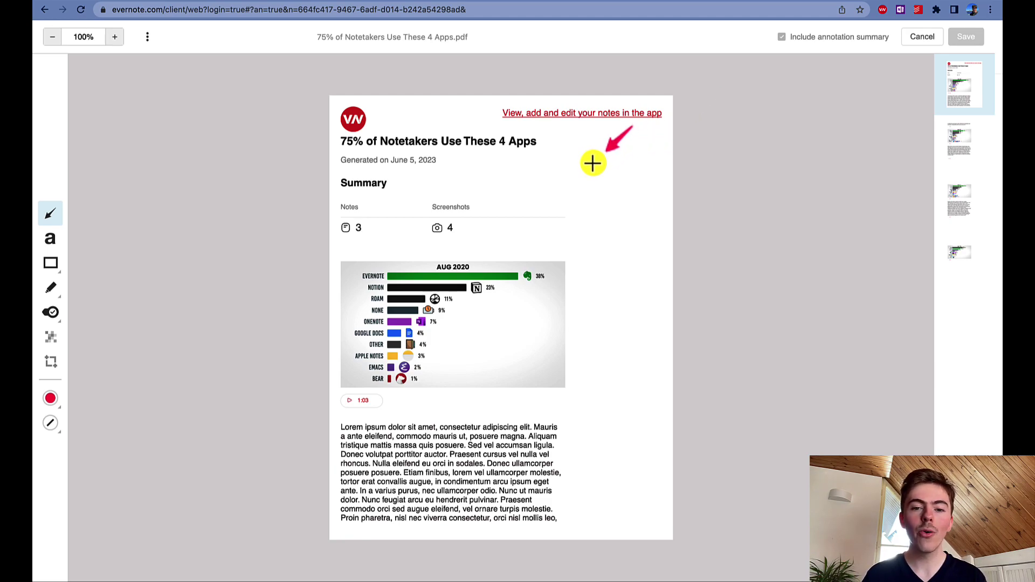
left_click_drag(602, 207, 512, 263)
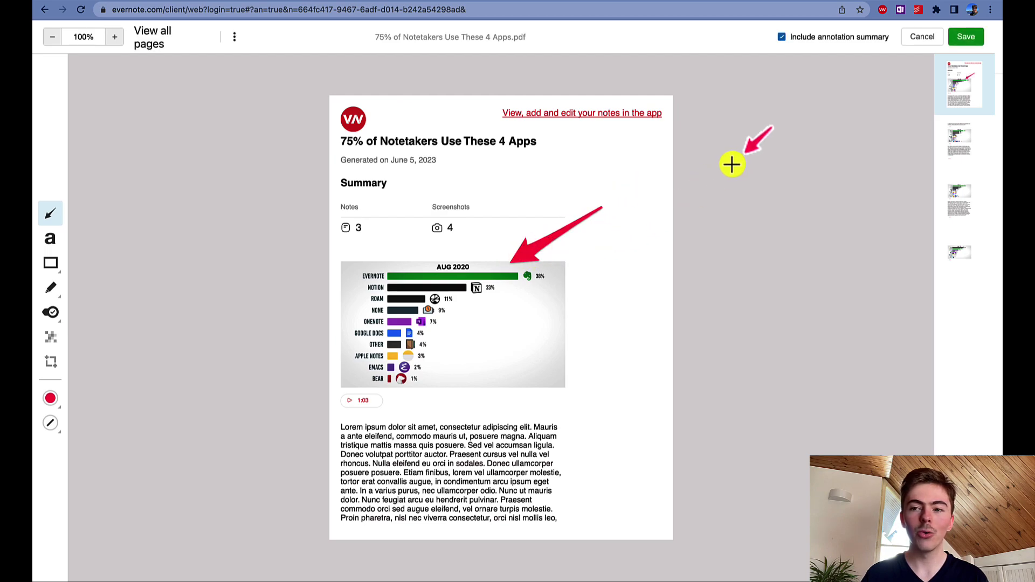
left_click(965, 46)
scroll(612, 178, "down", 5)
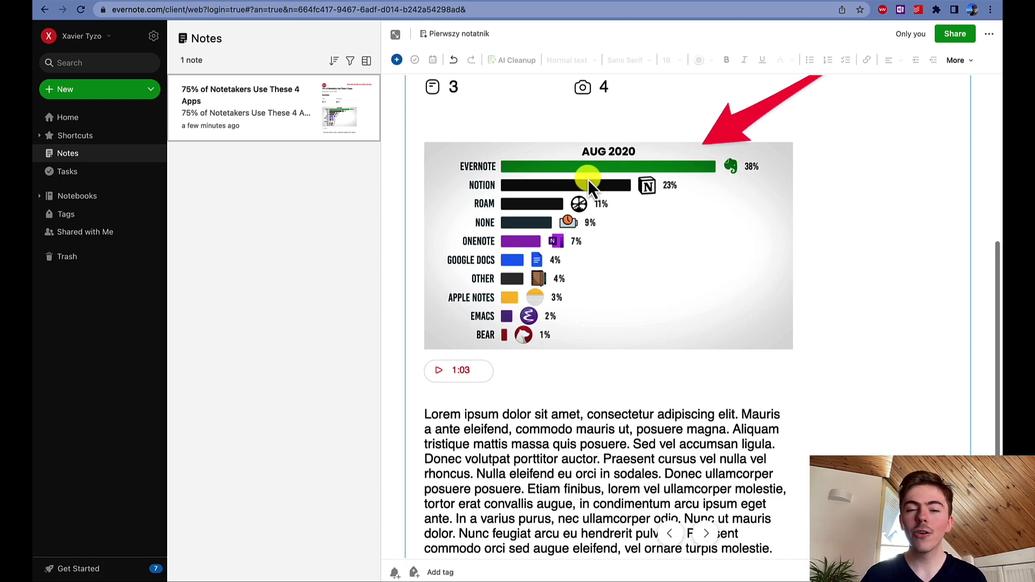
- Search all Evernote notes for 'Lorem'
scroll(604, 184, "down", 2)
scroll(590, 189, "down", 1)
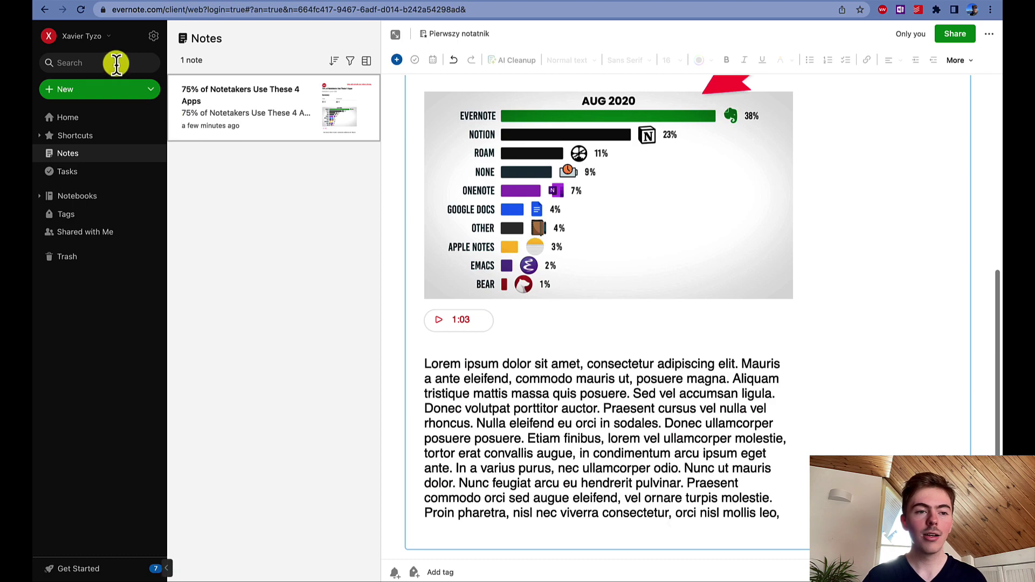
left_click(116, 64)
type("Lorem")
key("Return")
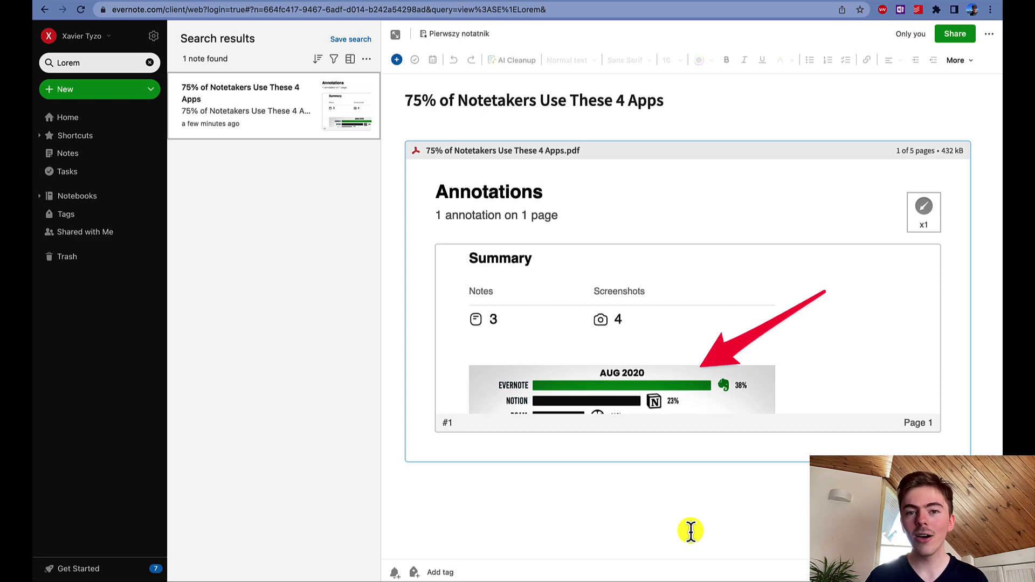
- Show the result's full PDF page and scroll to the highlighted Lorem text
left_click(714, 427)
scroll(712, 439, "down", 5)
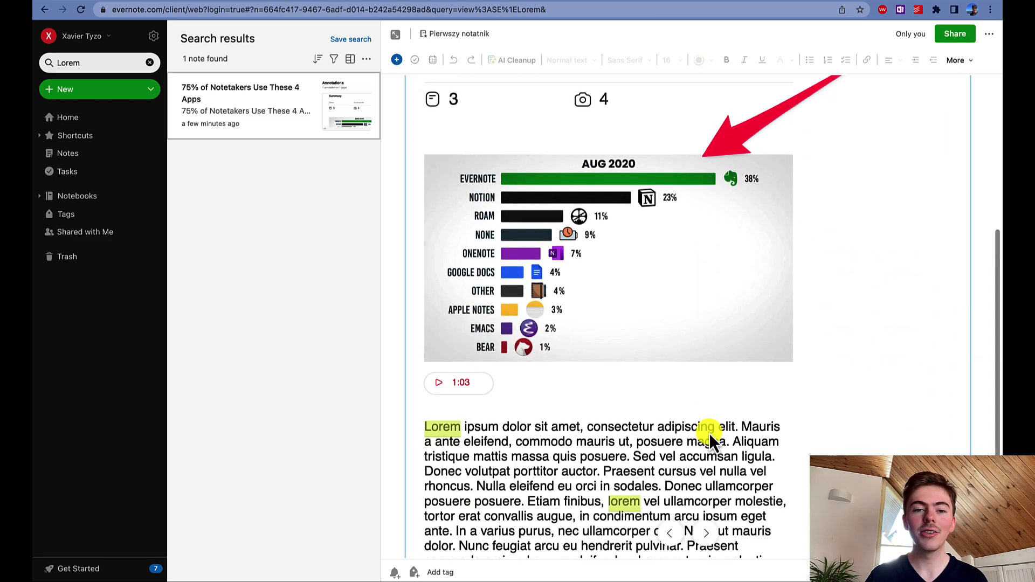
scroll(711, 441, "down", 2)
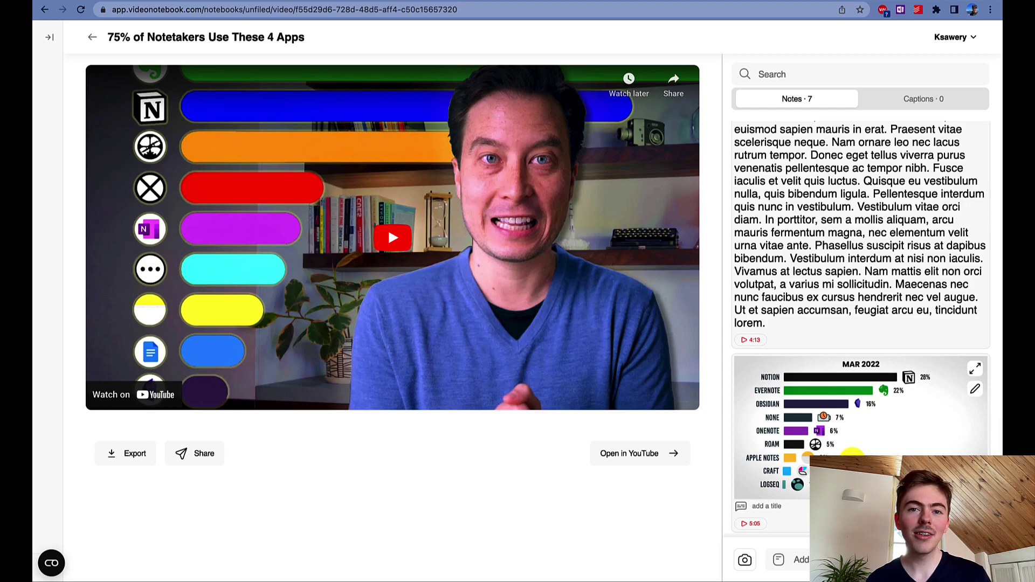
- Export the video's notes as 'Markdown file (local images)' to download a zip
left_click(129, 459)
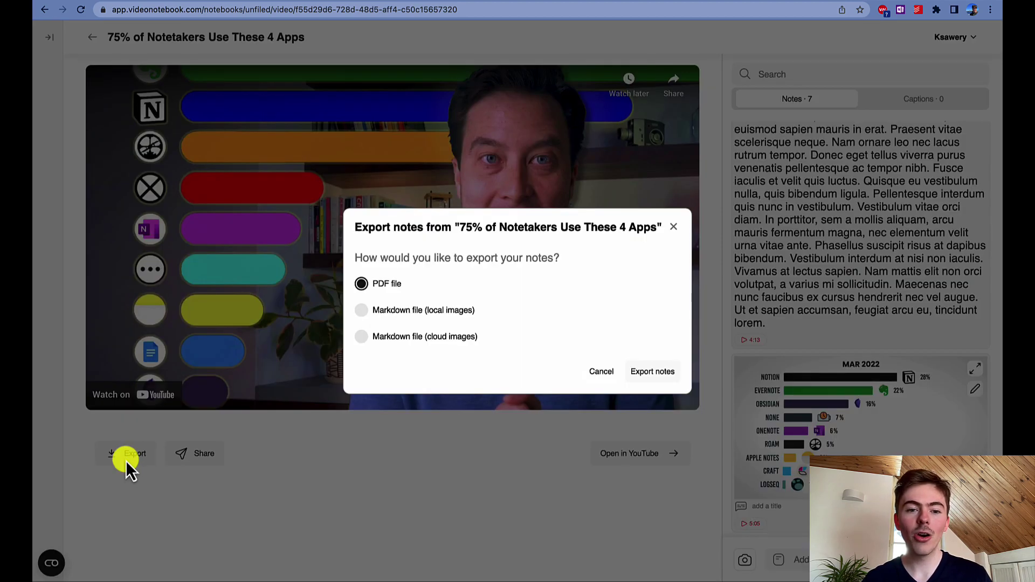
left_click(360, 318)
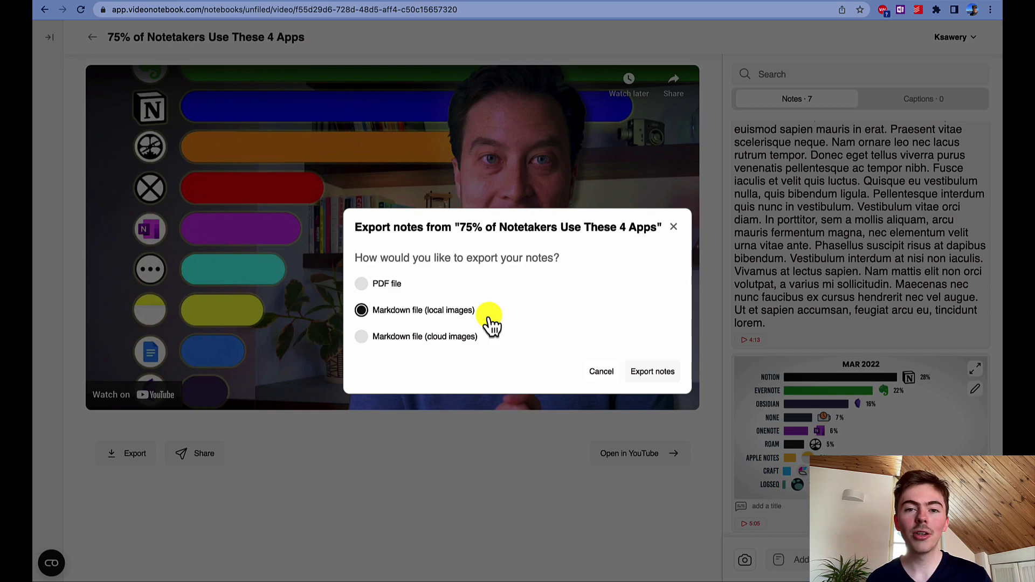
left_click(654, 377)
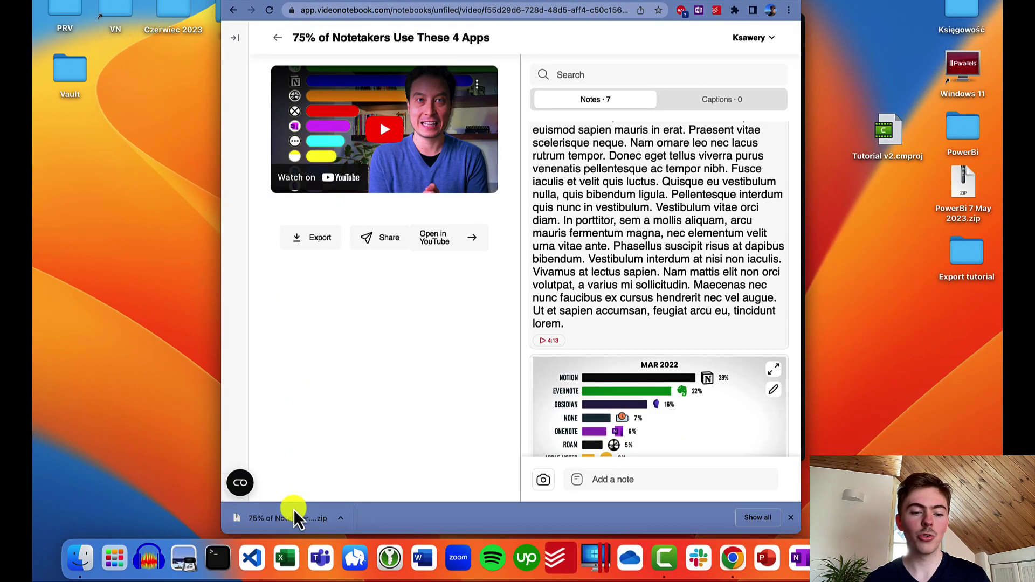
- Put the downloaded zip on the desktop, extract it, and open the Vault folder
left_click_drag(296, 513, 152, 204)
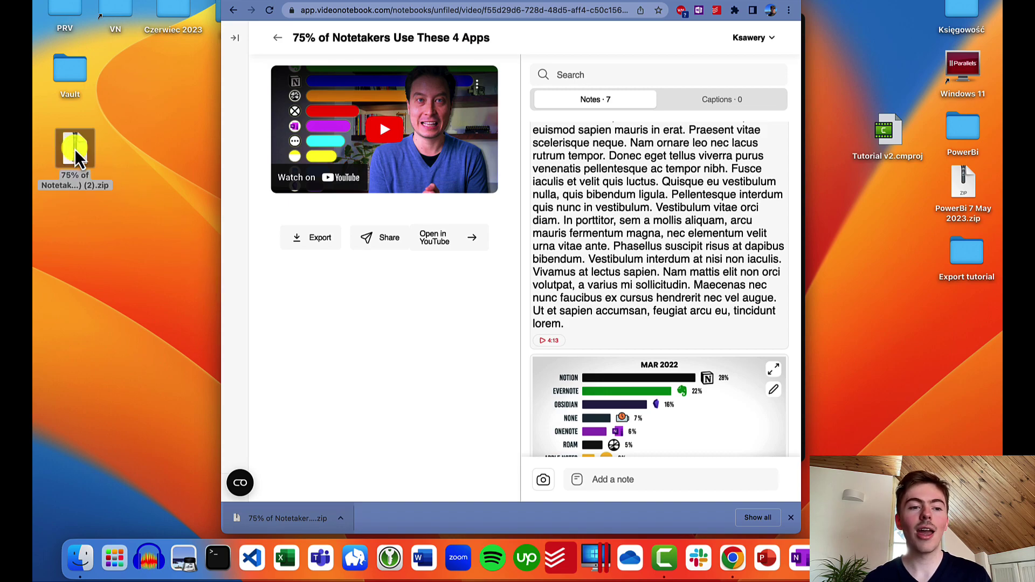
double_click(75, 149)
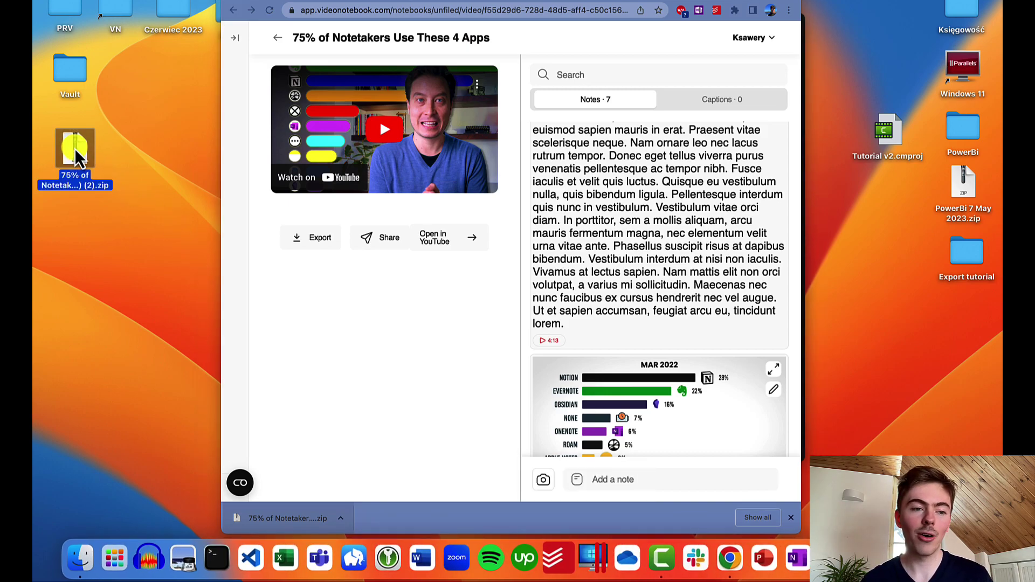
left_click(59, 89)
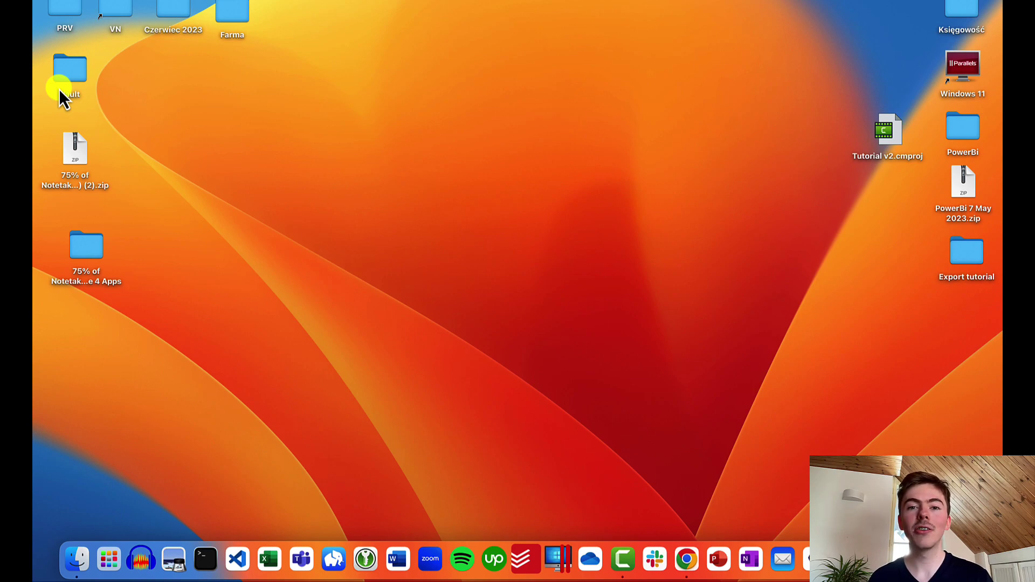
left_click(60, 89)
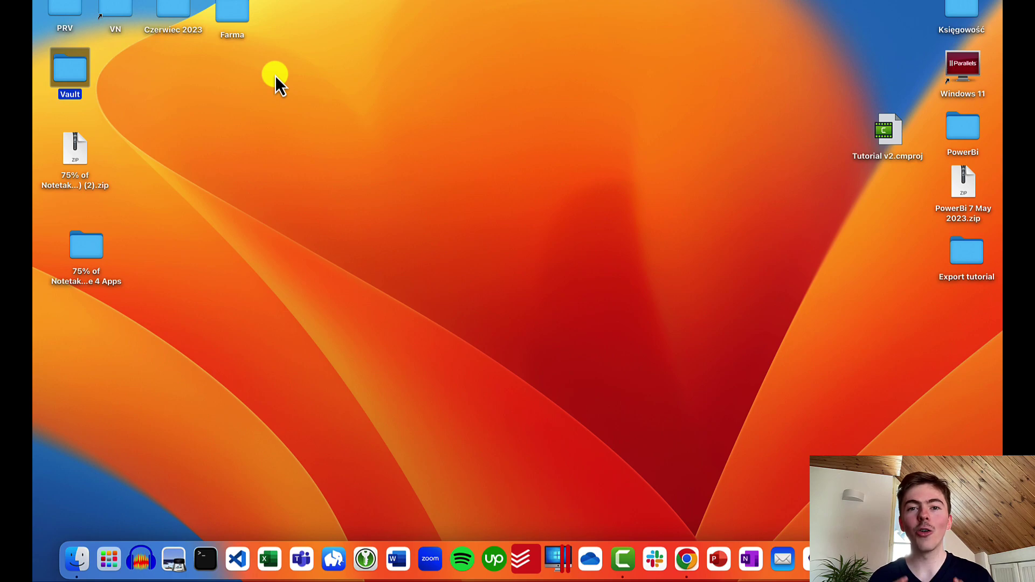
double_click(71, 67)
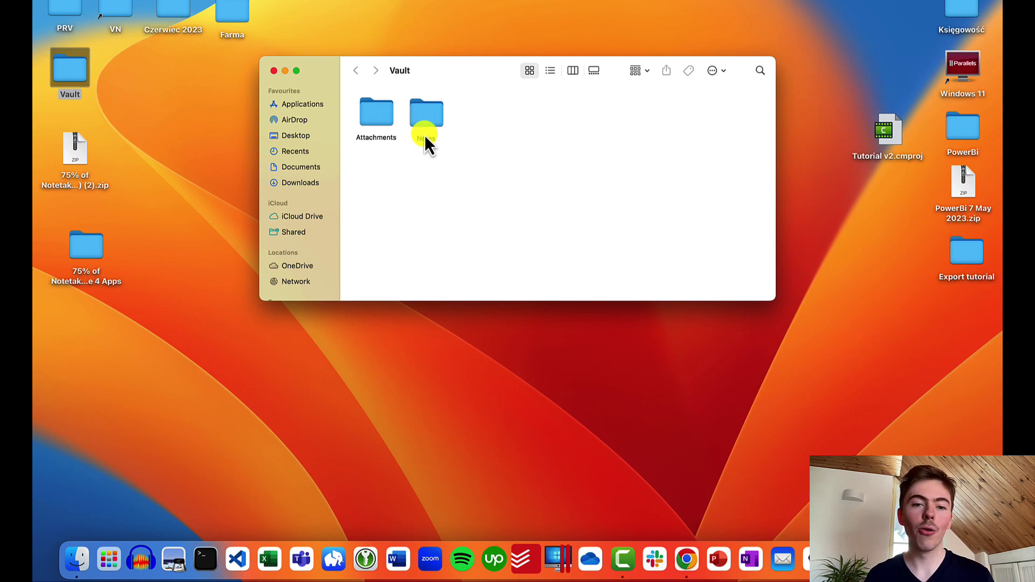
- Move the exported Markdown note from the extracted folder into Vault/Notes
left_click(170, 232)
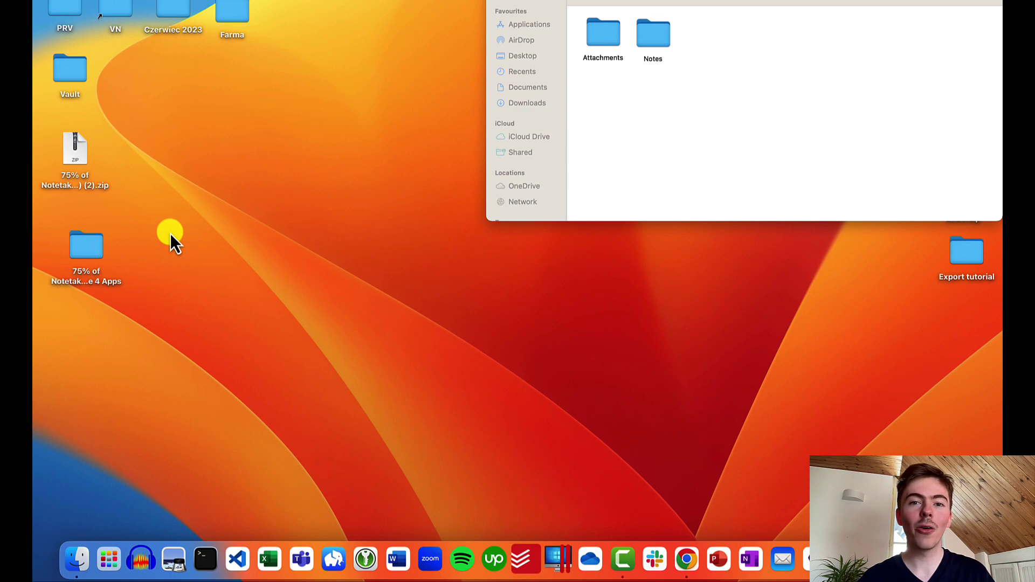
double_click(89, 246)
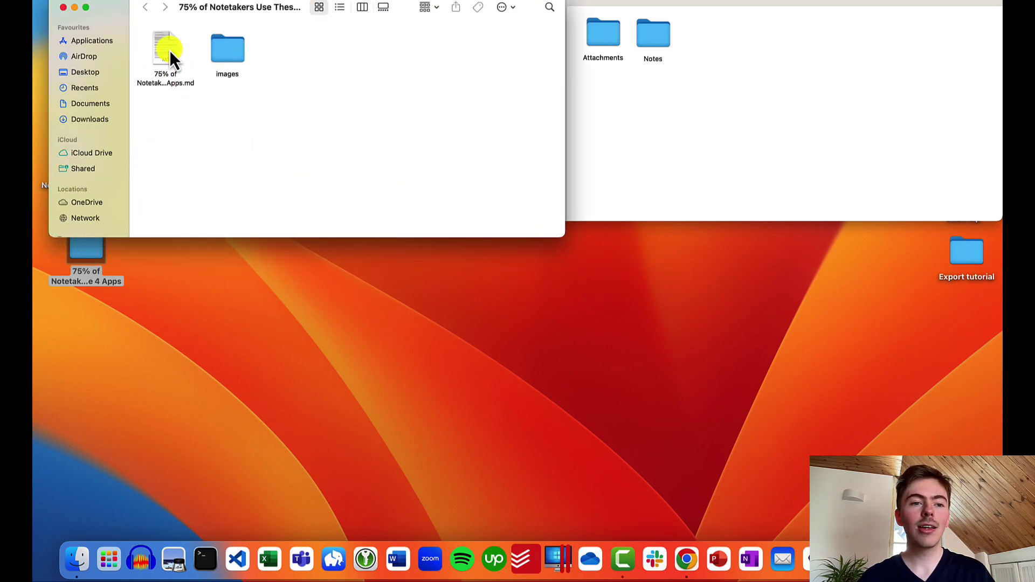
left_click(169, 47)
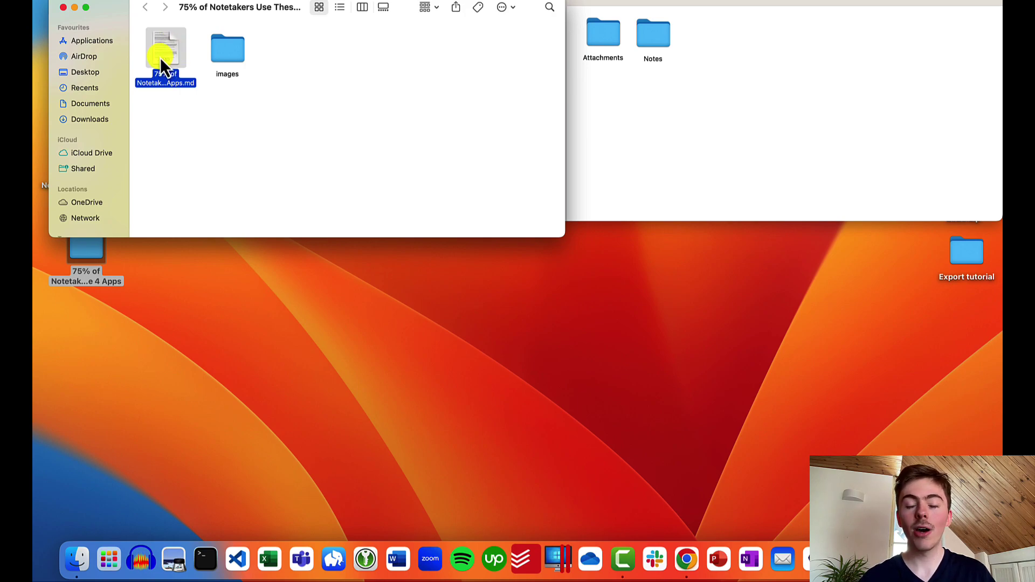
left_click_drag(162, 64, 655, 47)
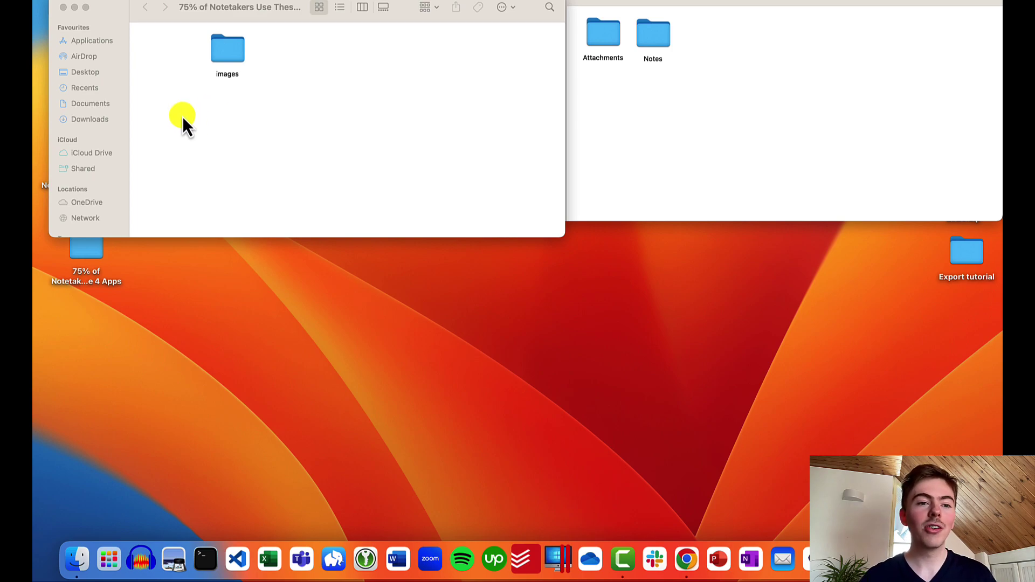
- Open the images folder and move its five jpeg images into Vault/Attachments
left_click(231, 52)
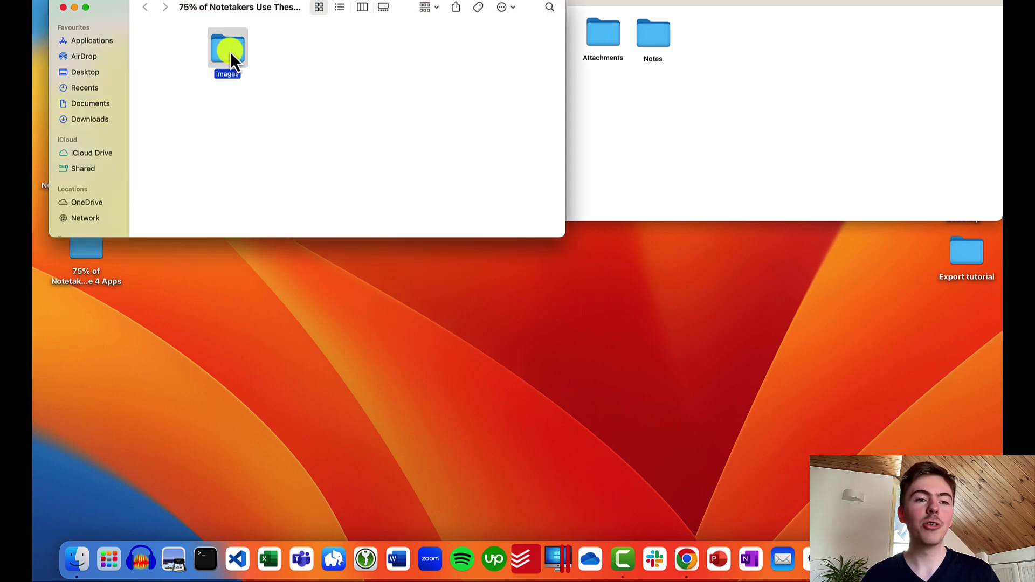
double_click(230, 52)
left_click(323, 121)
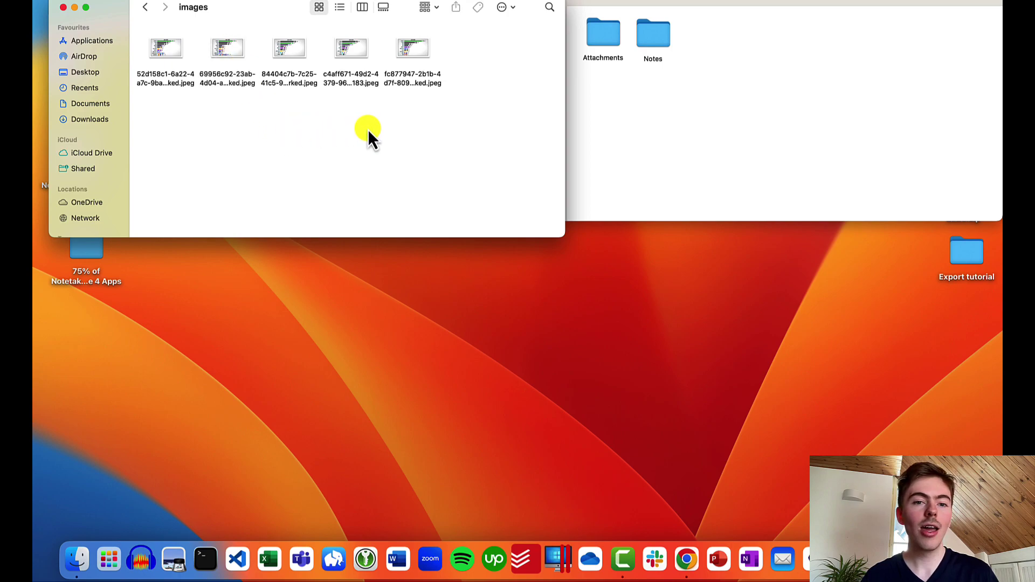
left_click_drag(471, 122, 606, 37)
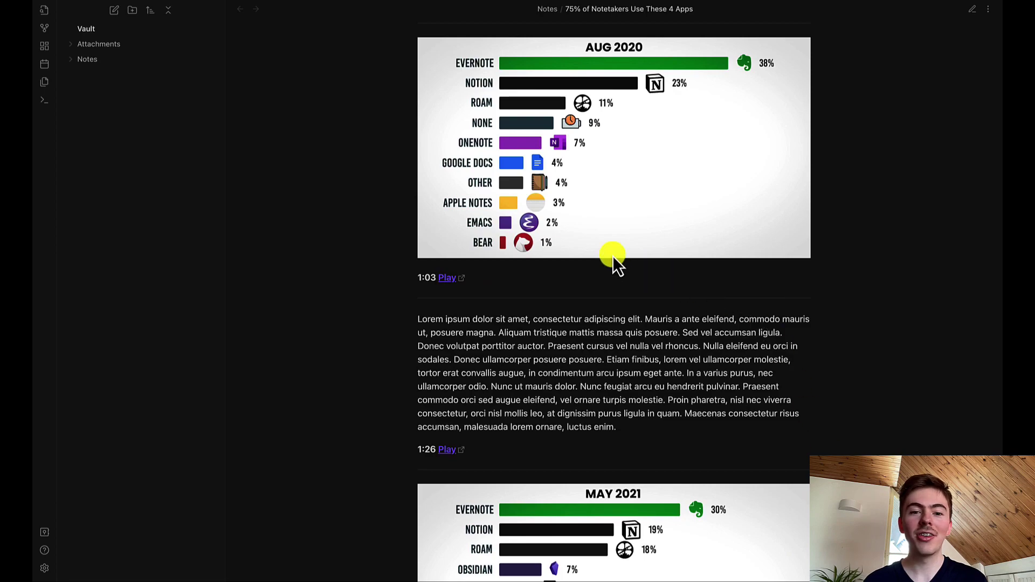
- Scroll through the note's charts and text, then follow the 1:26 Play link to Video Notebook
scroll(603, 251, "up", 6)
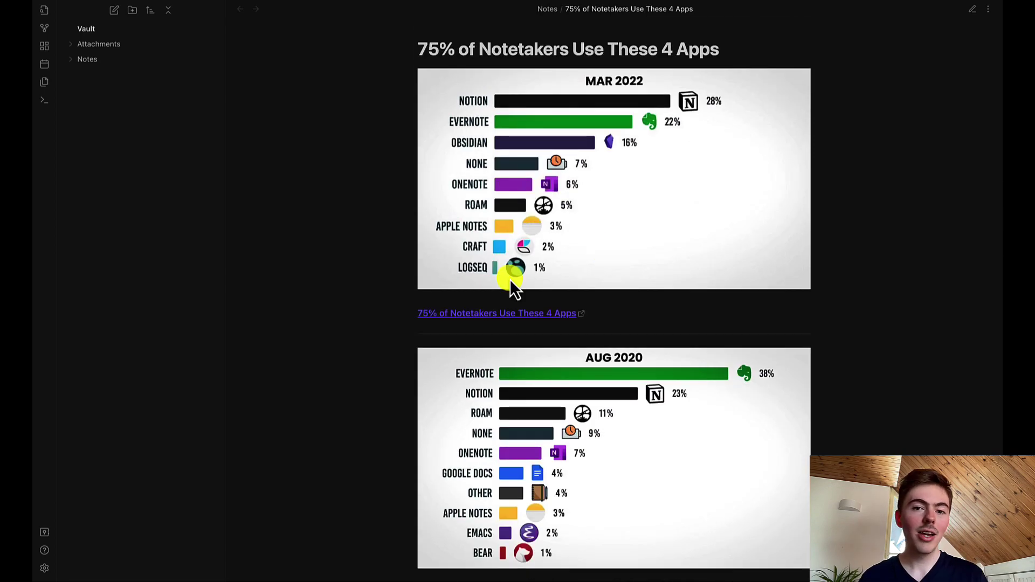
scroll(510, 279, "down", 3)
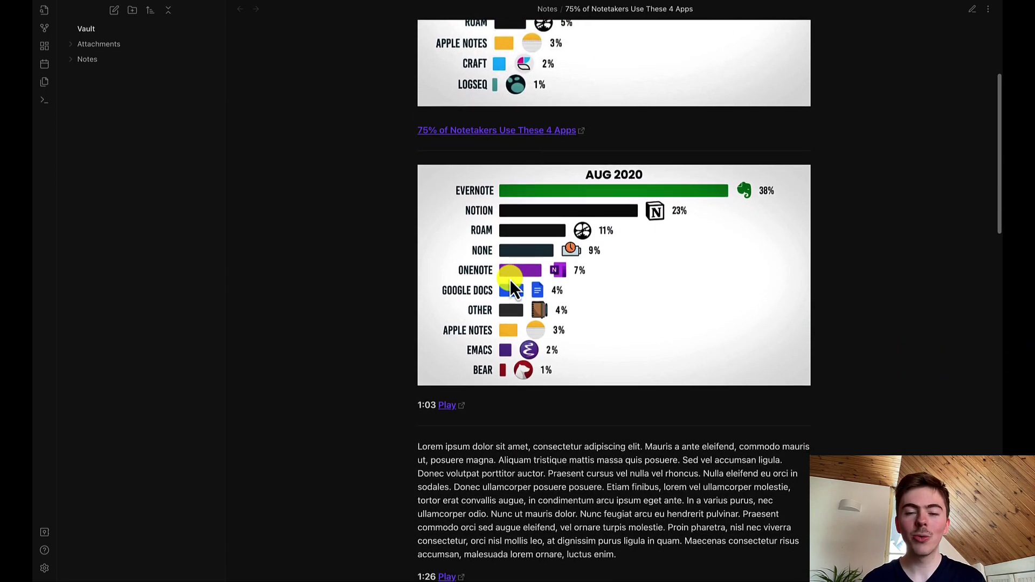
scroll(511, 280, "down", 3)
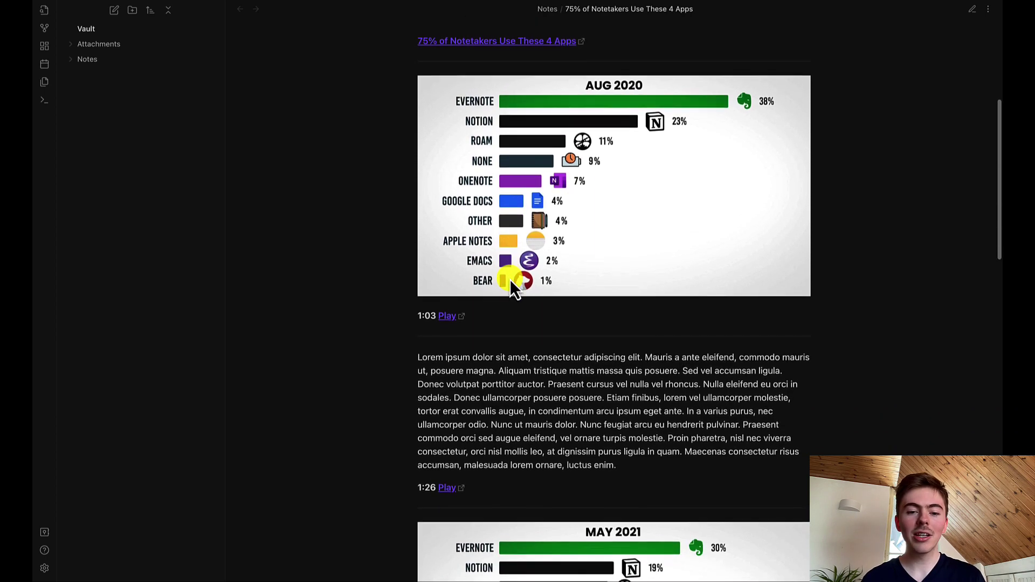
scroll(510, 279, "down", 1)
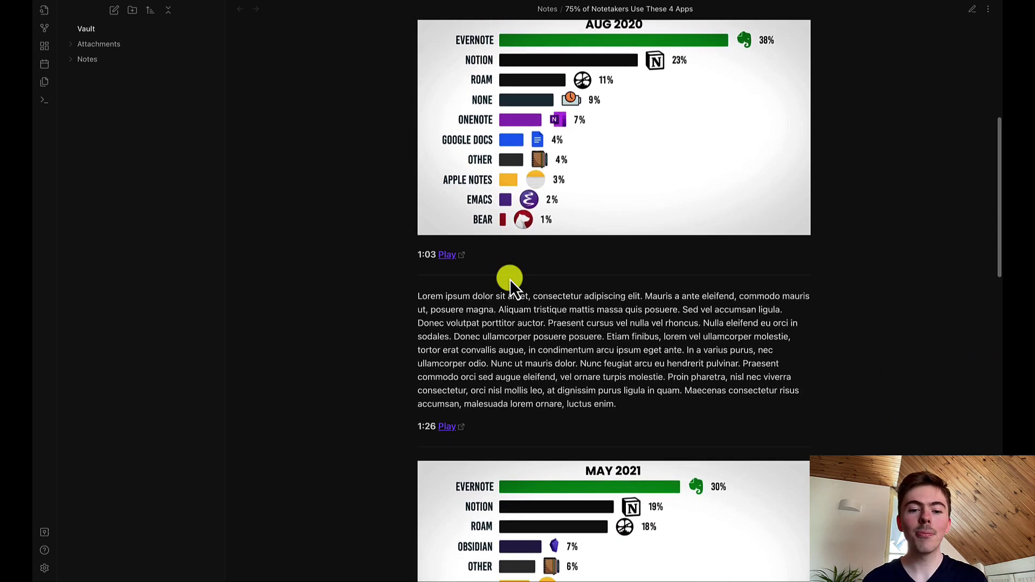
left_click(451, 427)
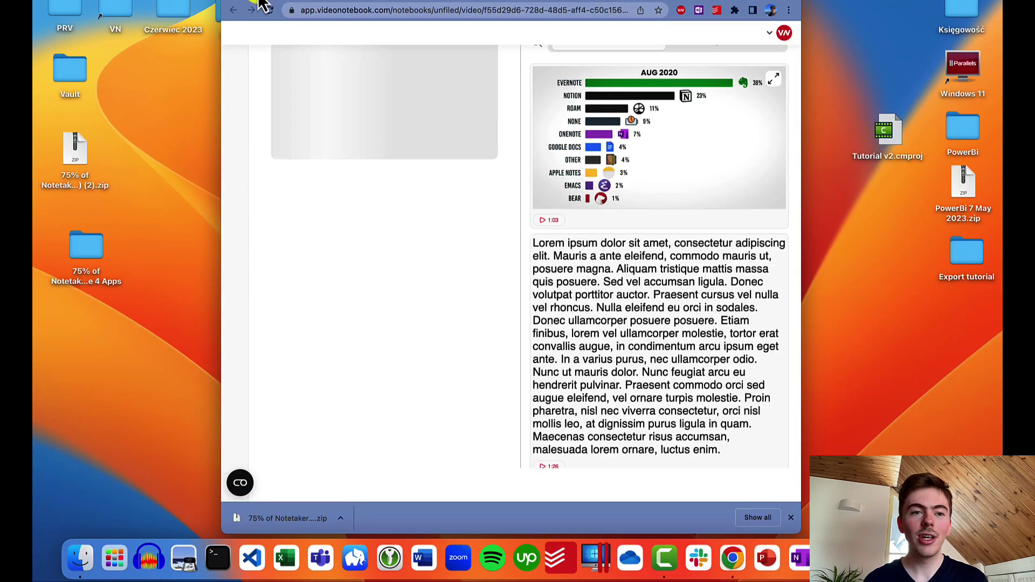
- Make the browser window with the '75% of Notetakers Use These 4 Apps' page full-screen
left_click(261, 6)
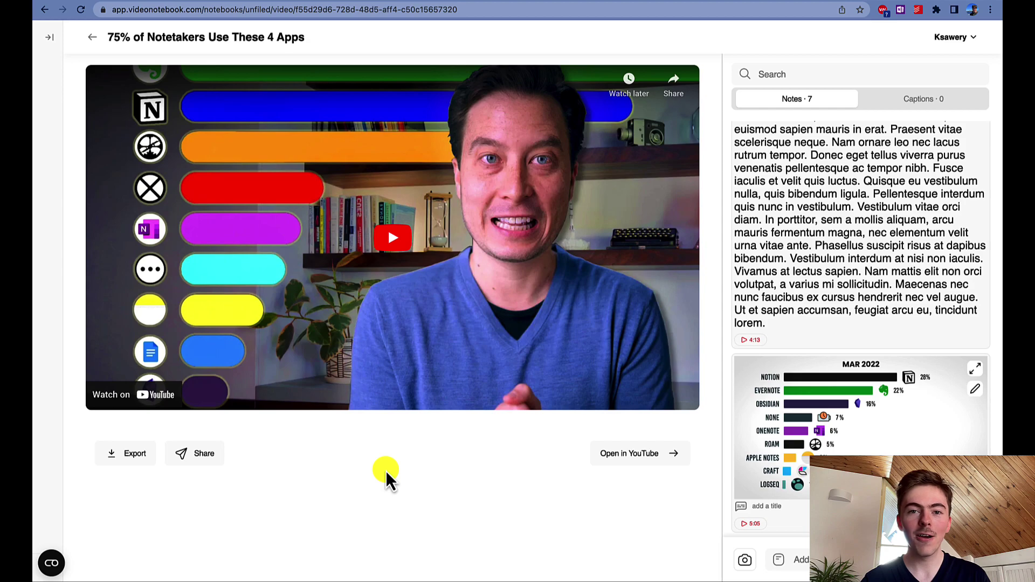
- Export the notes as a PDF file, then save and unzip the download on the desktop
left_click(132, 463)
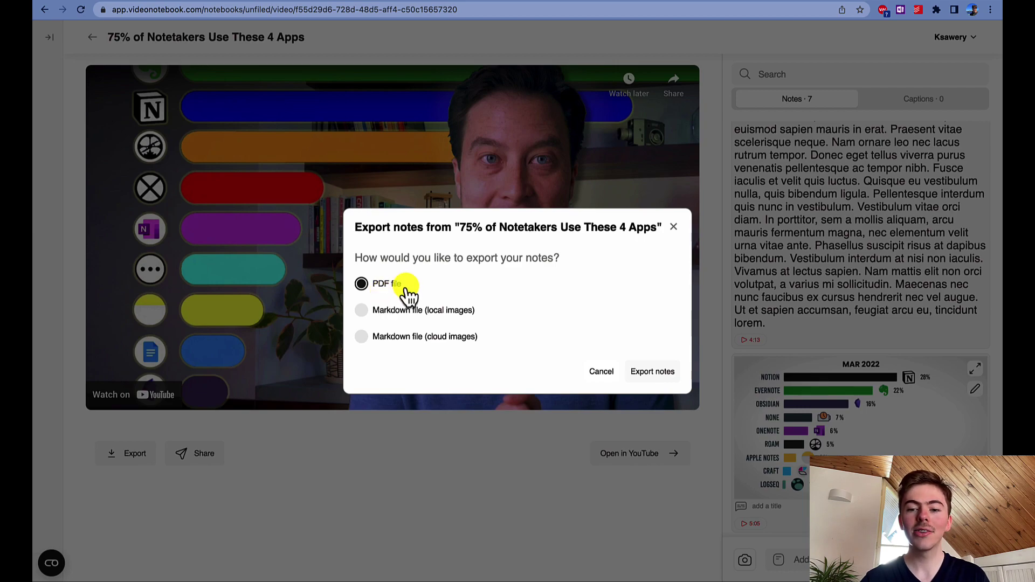
left_click(659, 375)
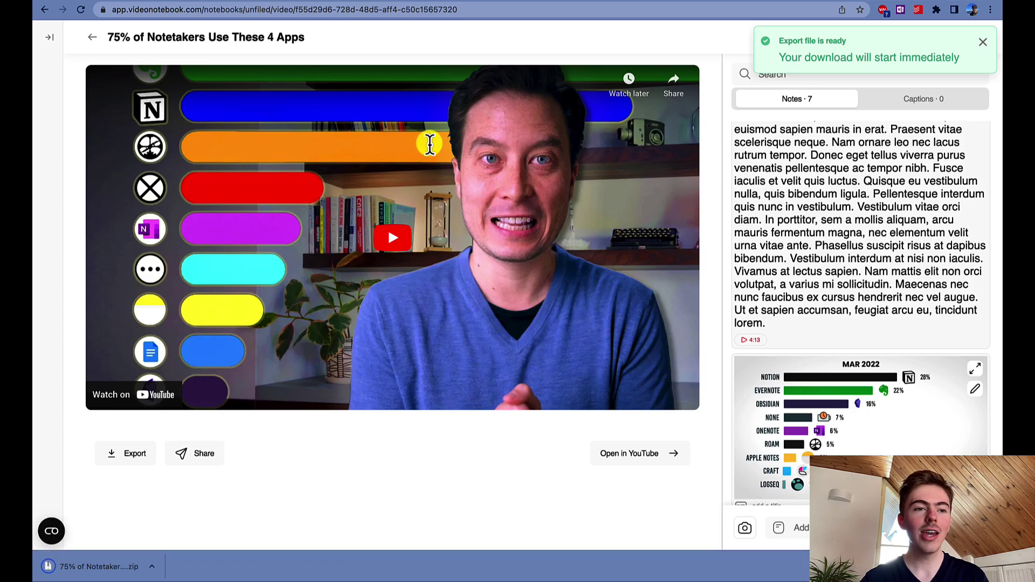
mouse_move(74, 3)
key("ctrl+super+f")
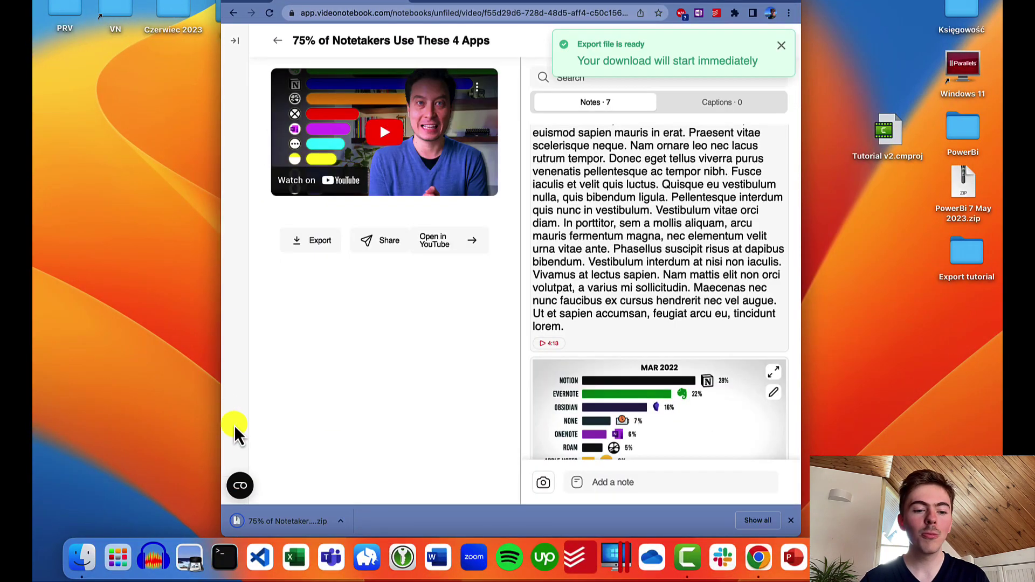
left_click_drag(75, 82, 76, 83)
double_click(76, 82)
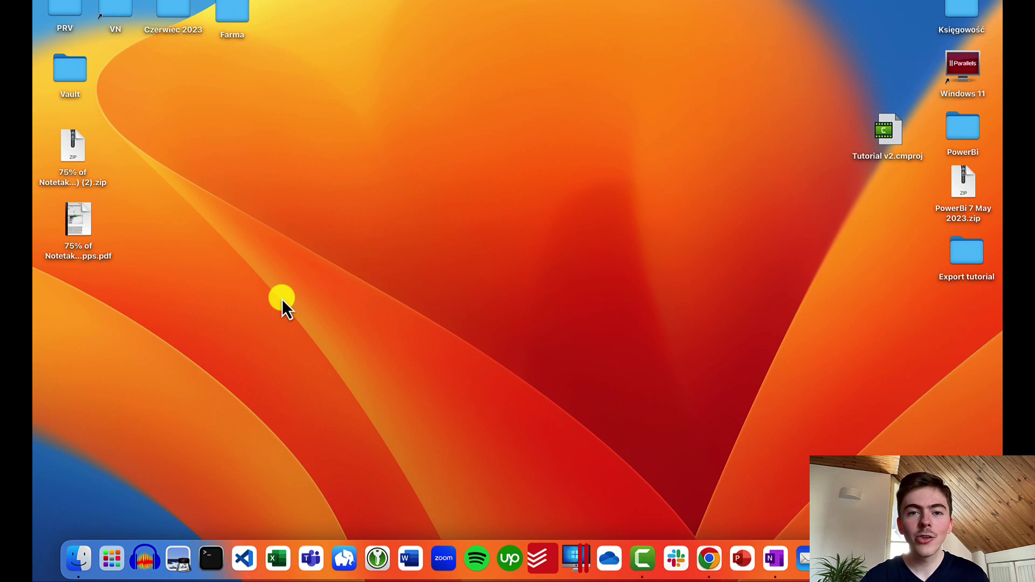
- Launch OneNote and add a new page to the Video Notebook section
left_click(775, 559)
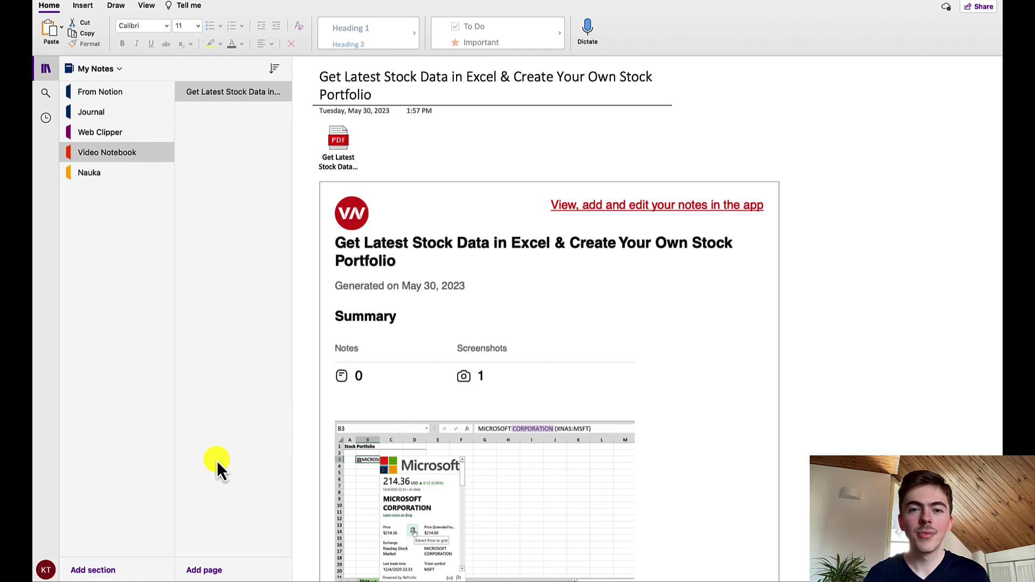
left_click(208, 569)
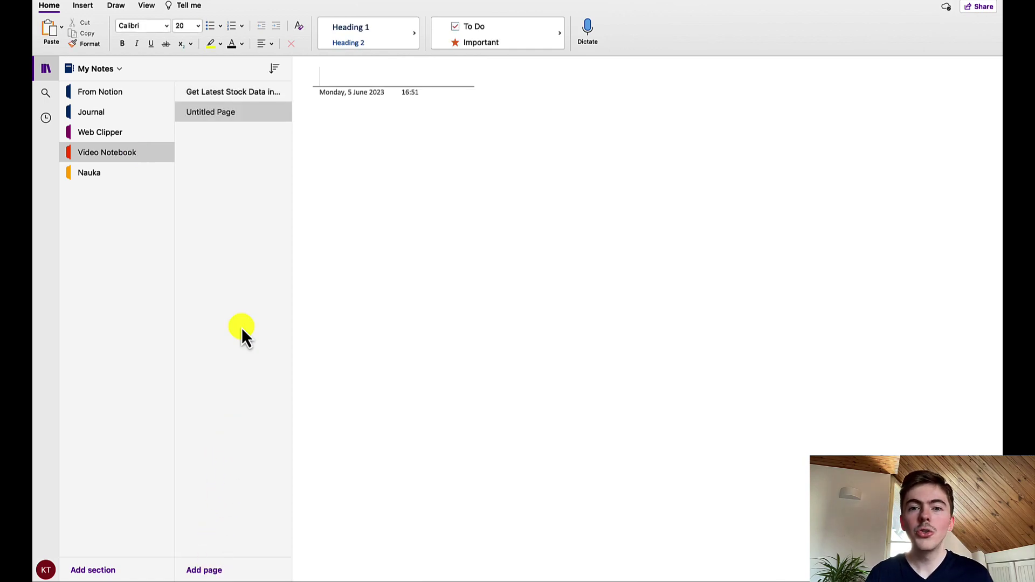
- Insert '75% of Notetakers Use These 4 Apps.pdf' from the Desktop as a printout
left_click(88, 7)
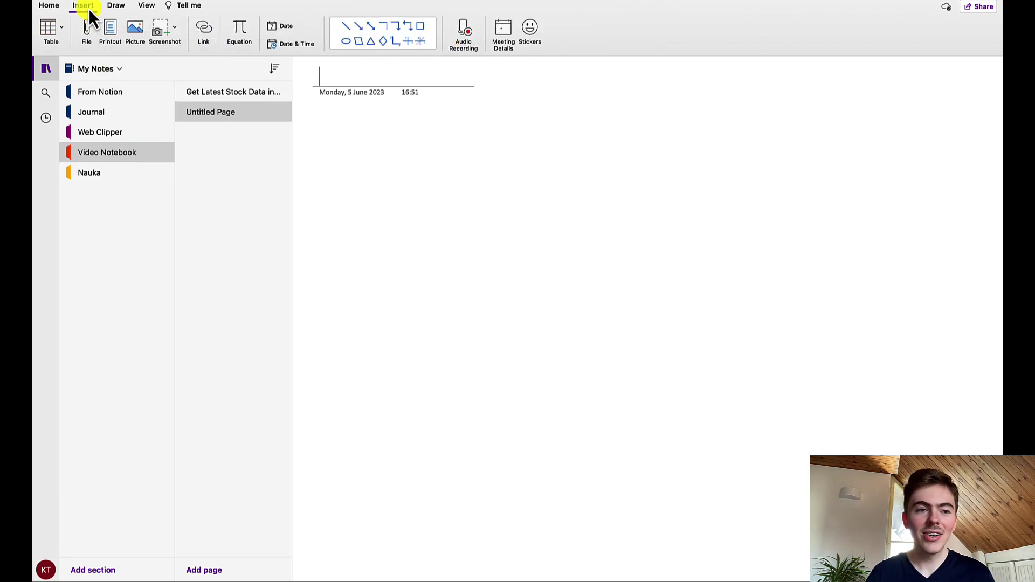
left_click(107, 30)
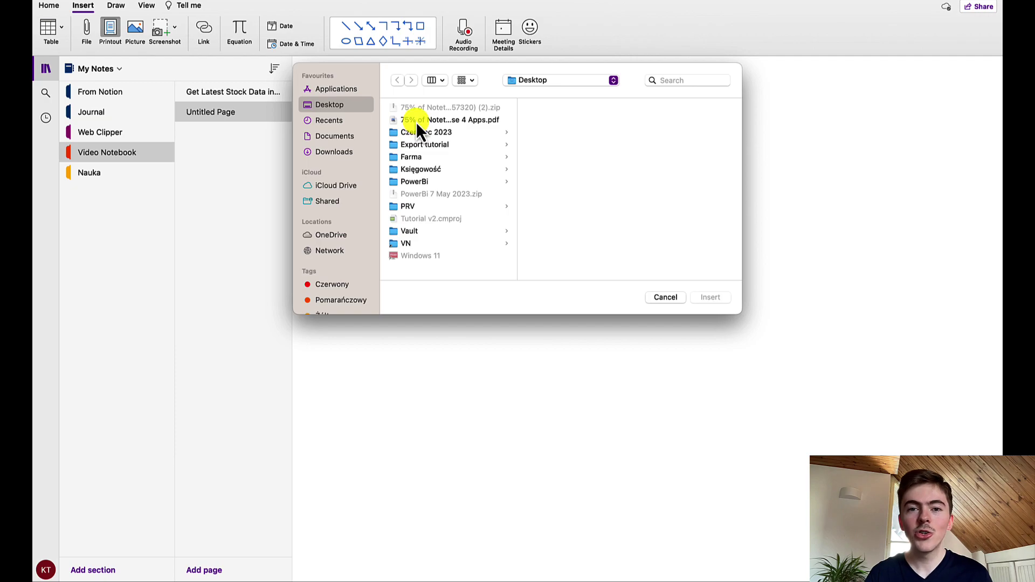
left_click(416, 122)
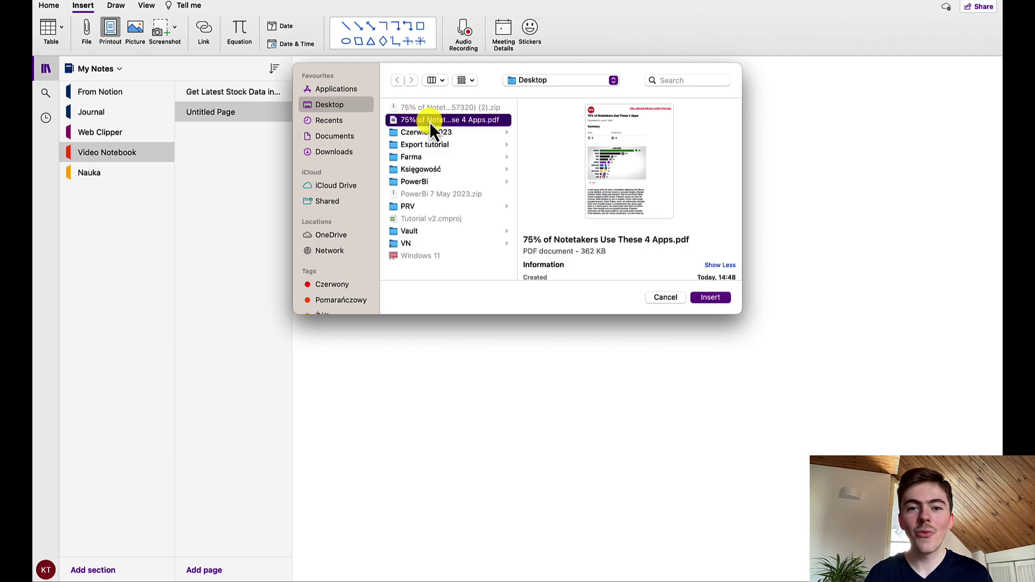
left_click(711, 298)
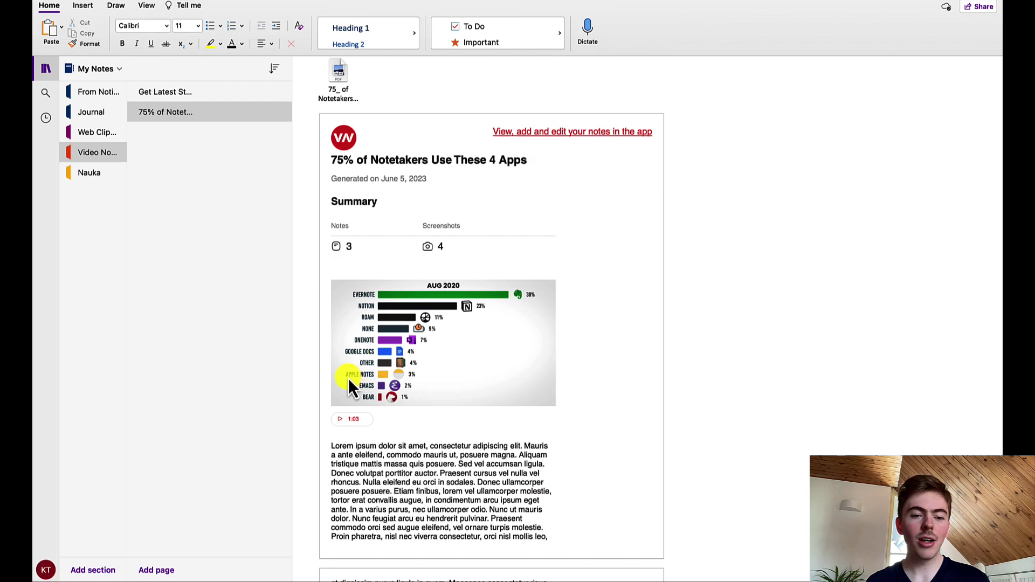
- Search the notebooks for 'Apple Notes' and scroll to the highlighted matches in the printout
left_click(48, 99)
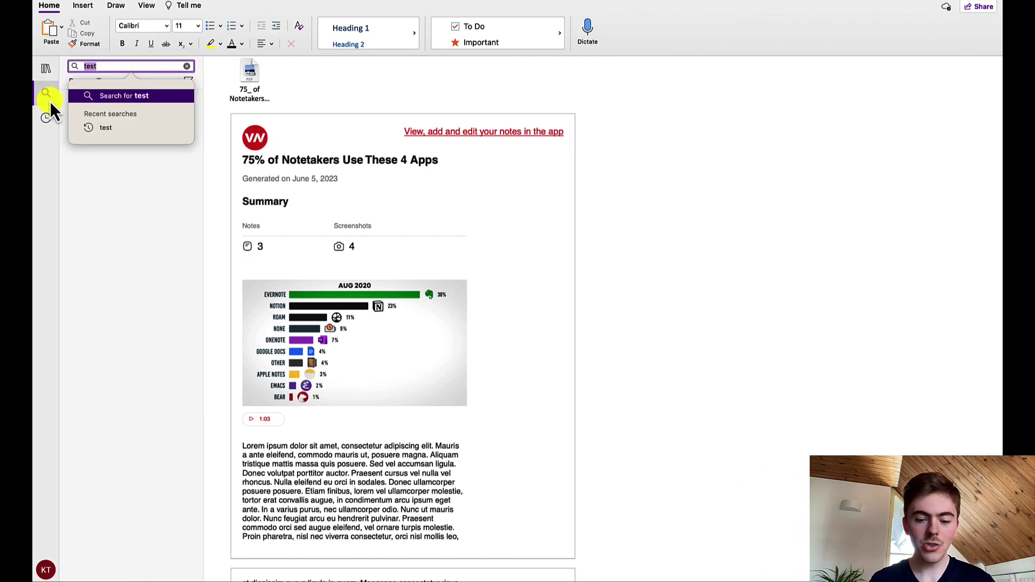
type("Apple Notes")
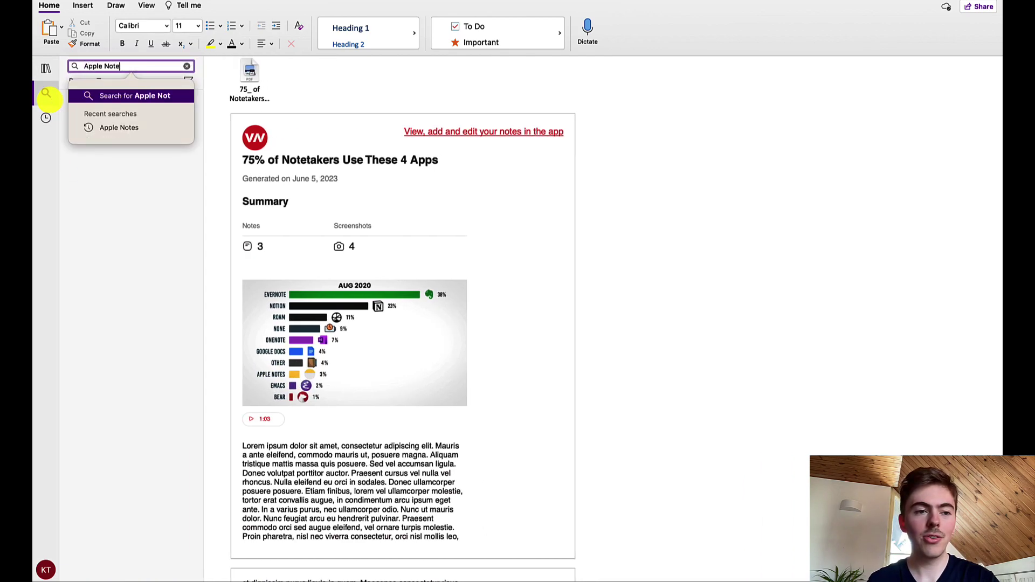
key("Return")
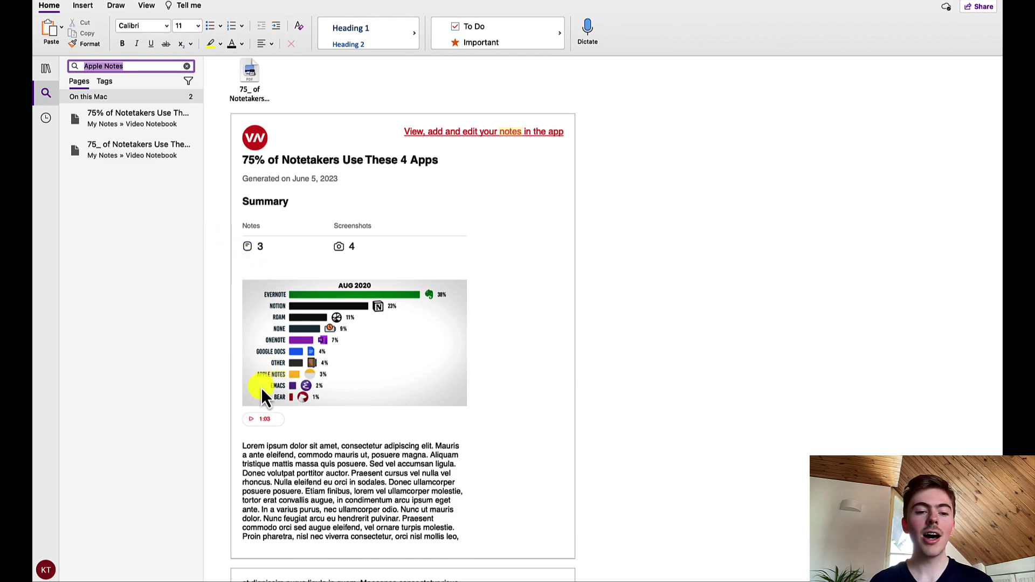
scroll(261, 388, "down", 5)
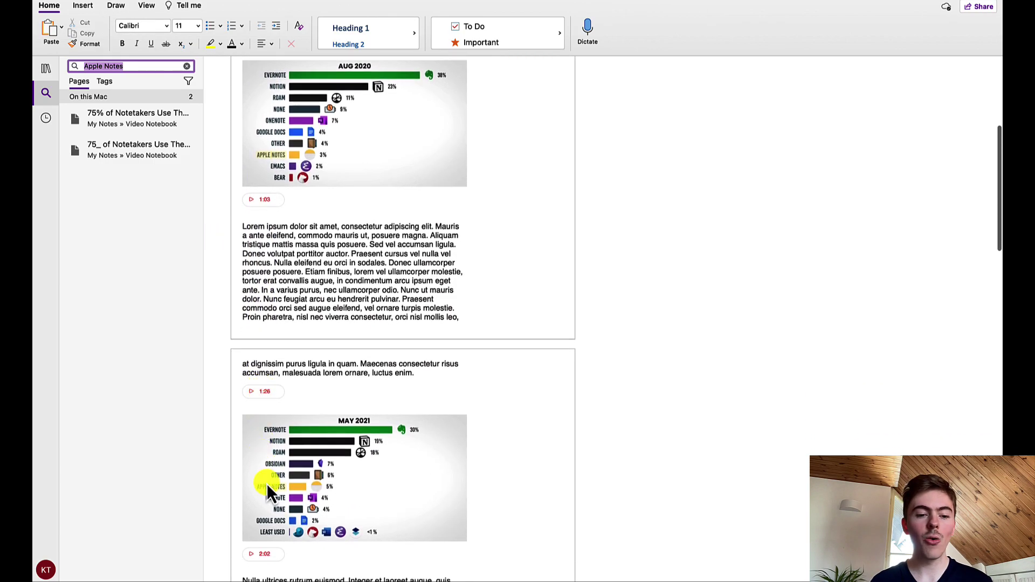